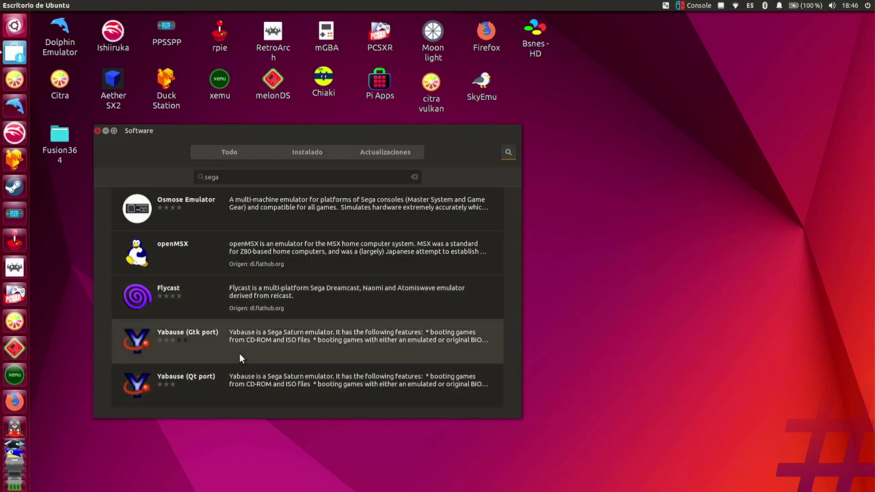
Open a terminal in the desktop's Fusion364 folder and run Fusion.exe with Wine
double_click(59, 156)
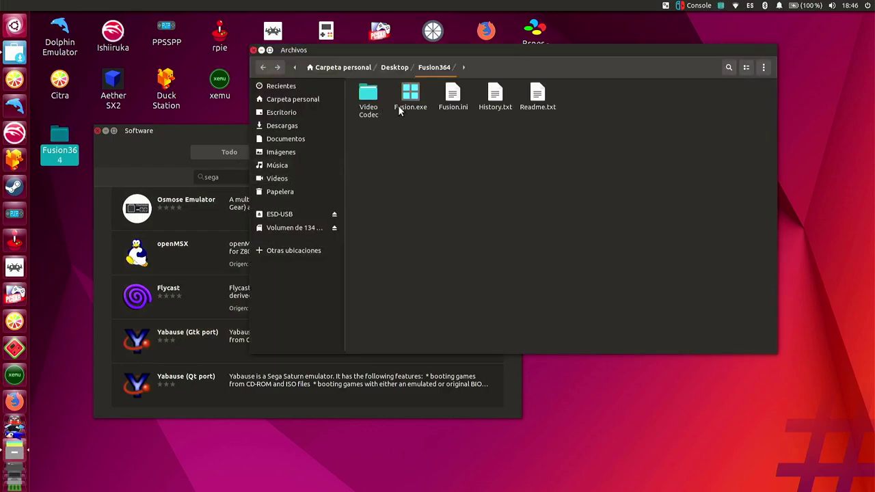
click(401, 107)
right_click(453, 199)
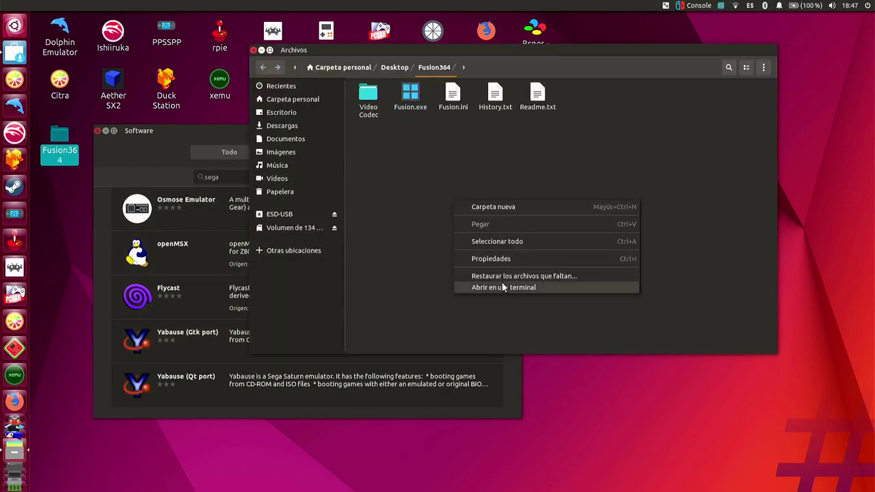
click(502, 285)
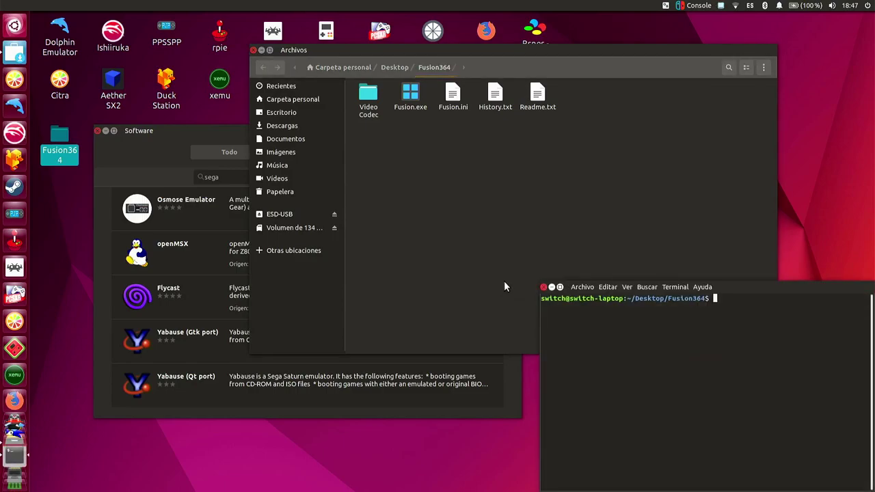
text(wine F)
key(Tab)
key(Return)
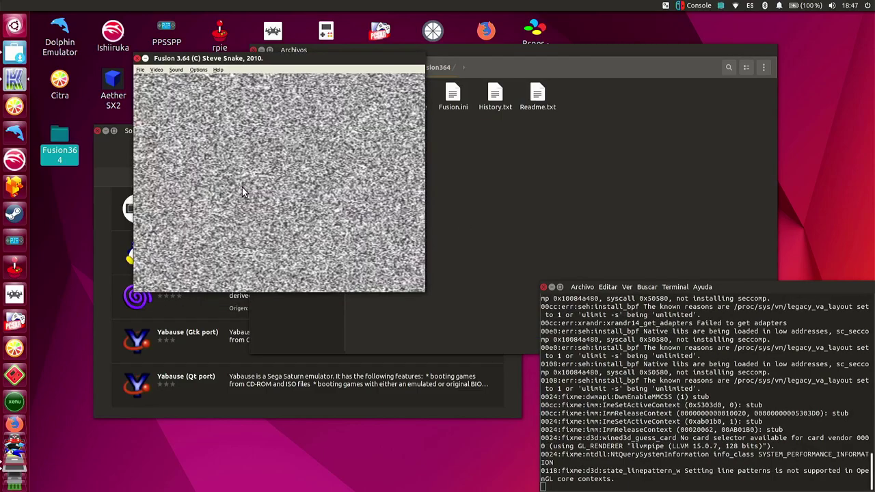
Load the Master System ROM "Sonic The Hedgehog.sms" in Fusion
click(140, 69)
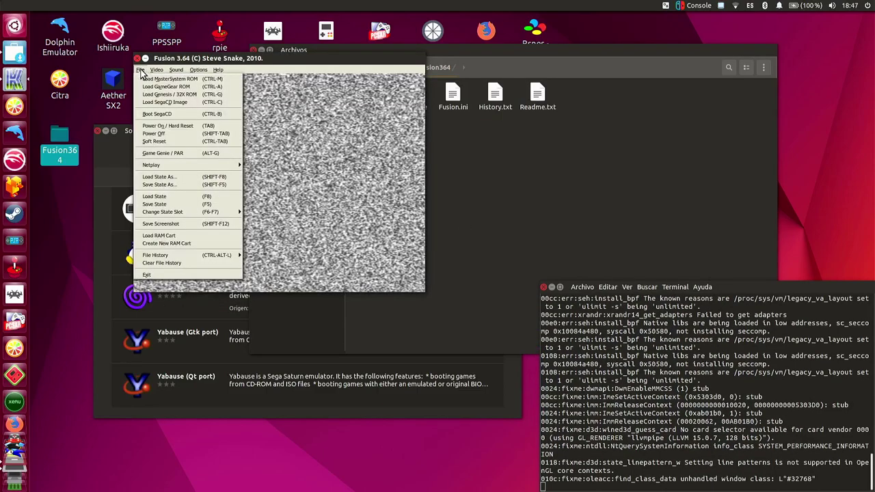
click(147, 79)
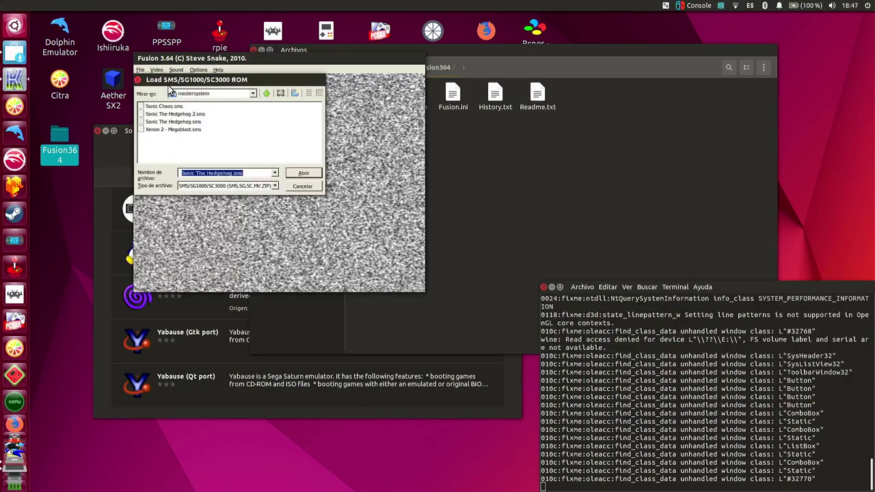
click(192, 121)
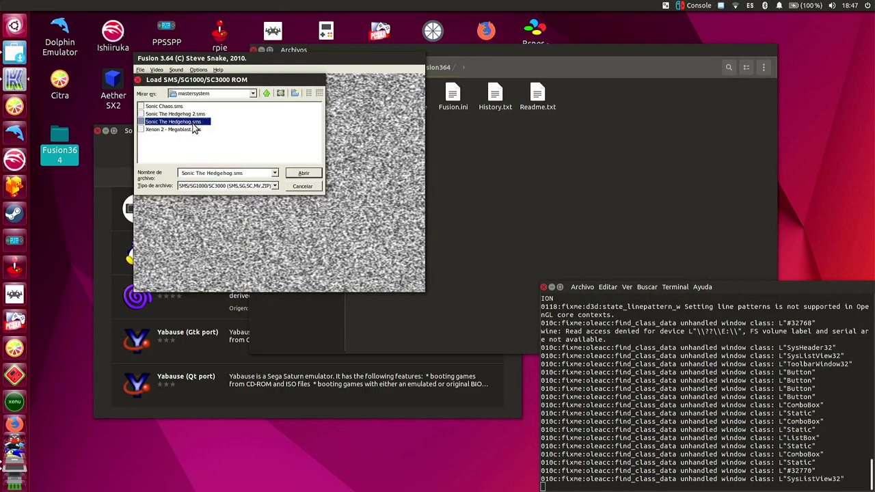
double_click(189, 122)
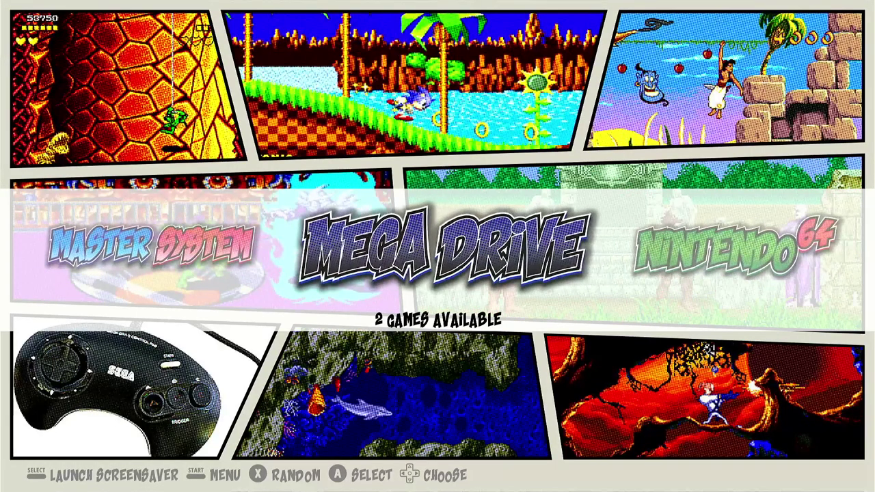
Launch Sonic the Hedgehog from the Master System collection in the console game launcher
key(Left)
key(Right)
key(Left)
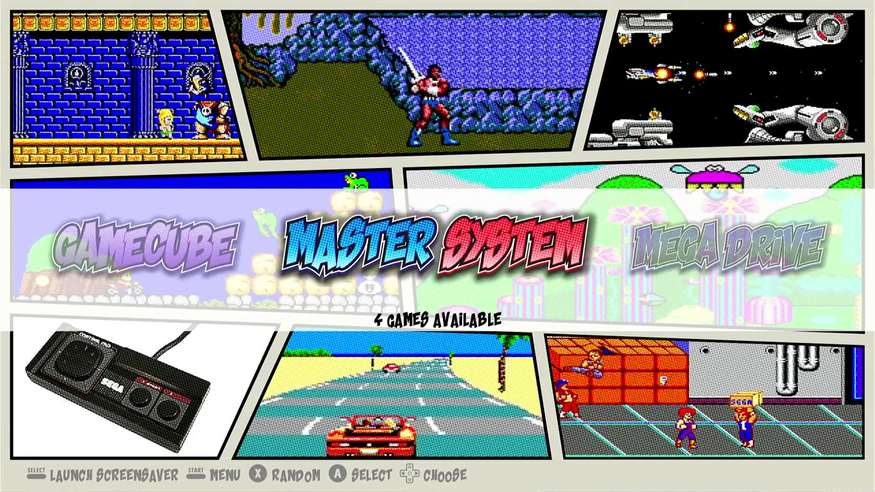
key(Right)
key(Left)
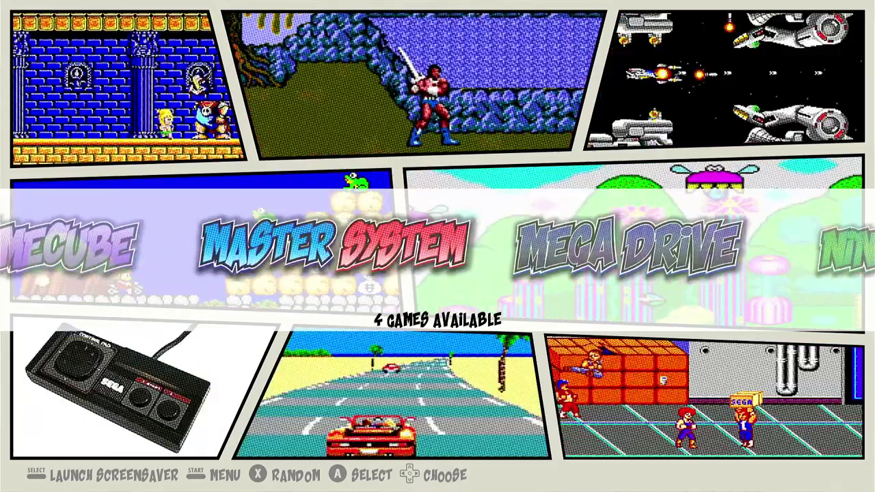
key(Return)
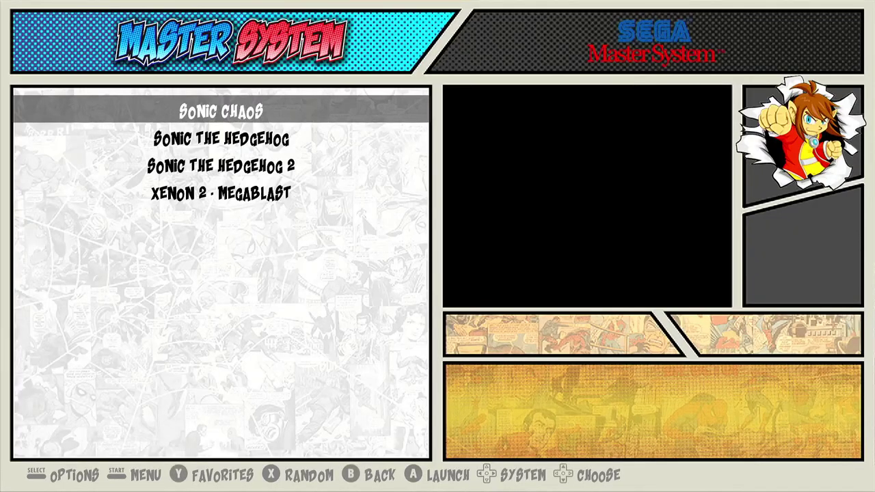
key(Down)
key(Down)
key(Up)
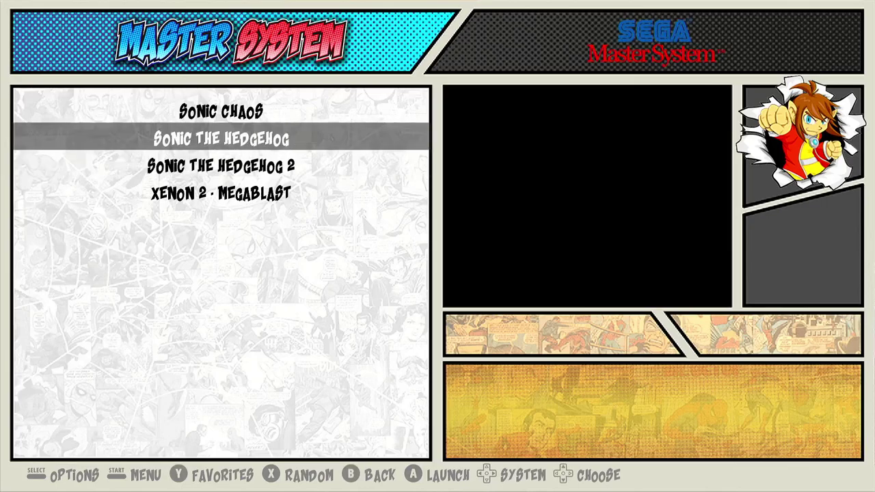
key(Return)
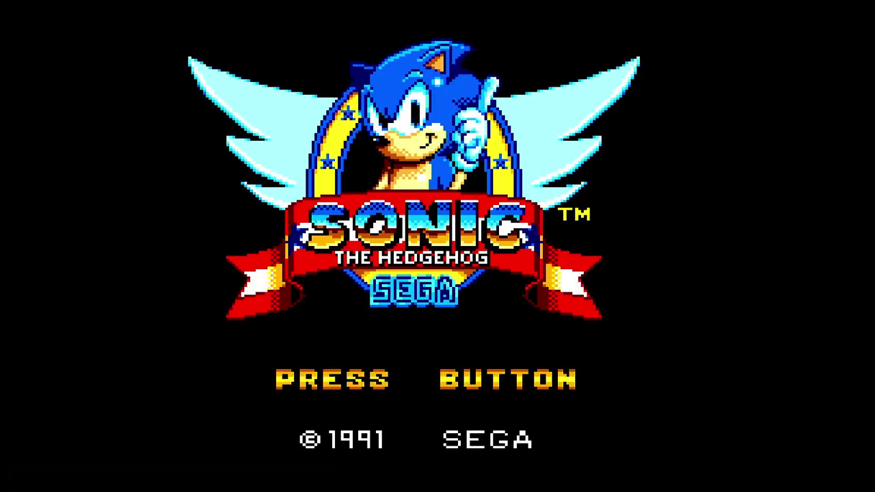
Open RetroArch's shader settings for the running Sonic the Hedgehog game
key(F1)
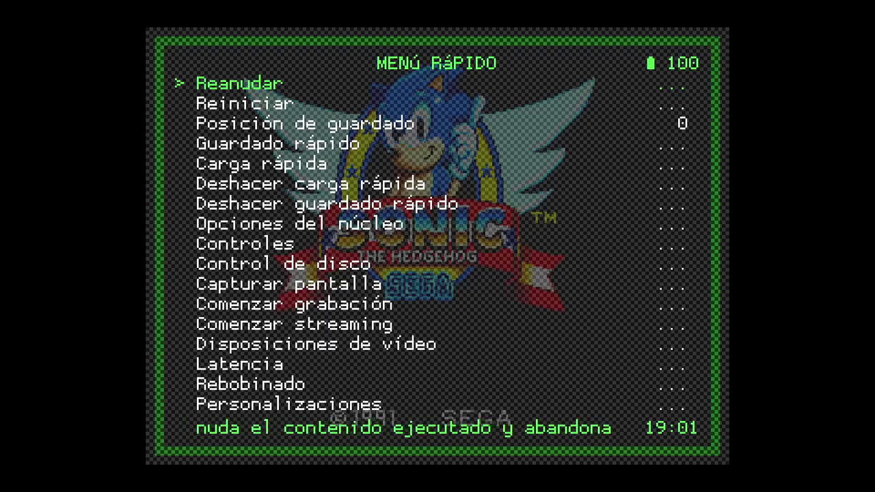
key(Down)
key(Down)
key(Down)
key(Down)
key(Down)
key(Down)
key(Down)
key(Down)
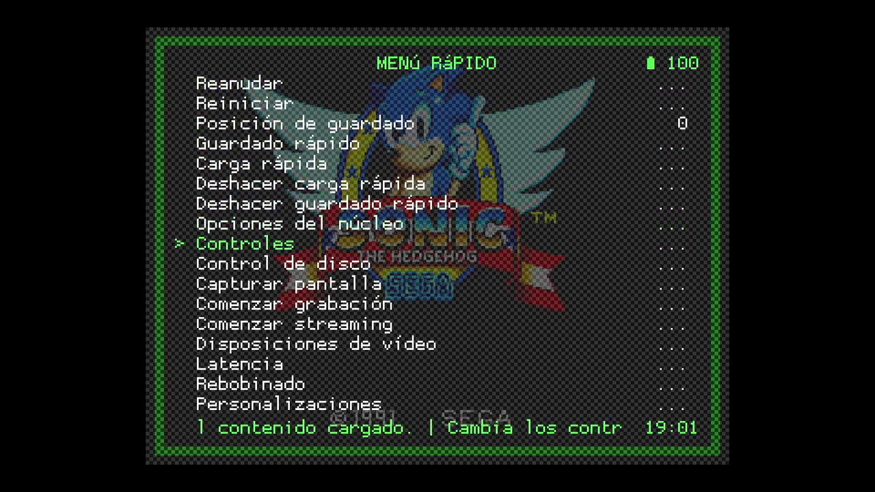
key(Down)
key(Down)
key(Down)
key(Down)
key(Down)
key(Down)
key(Down)
key(Down)
key(Down)
key(Down)
key(Return)
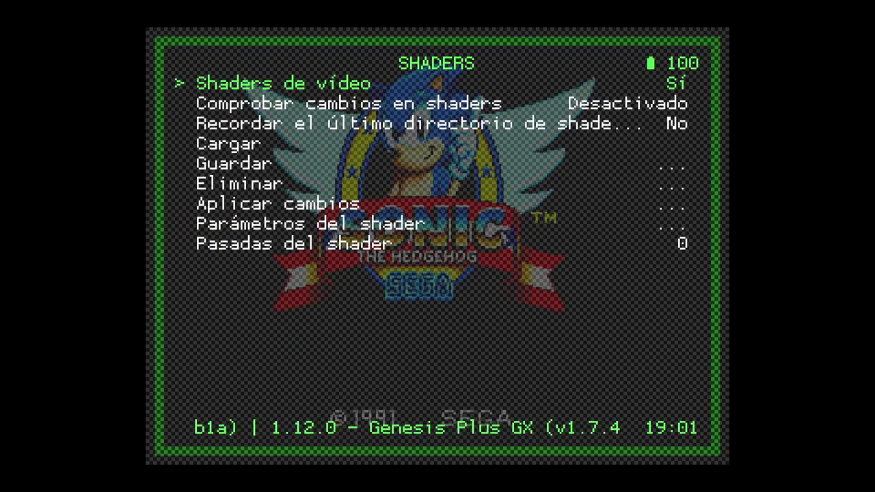
Load the crt-easymode.glslp shader preset from the crt folder for the Master System game
key(Down)
key(Down)
key(Down)
key(Return)
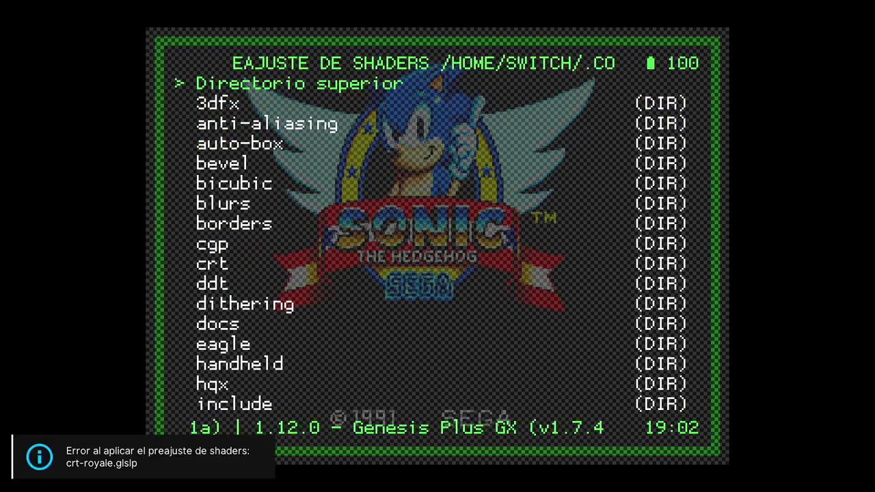
key(Down)
key(Down)
key(Down)
key(Down)
key(Down)
key(Down)
key(Down)
key(Down)
key(Down)
key(Down)
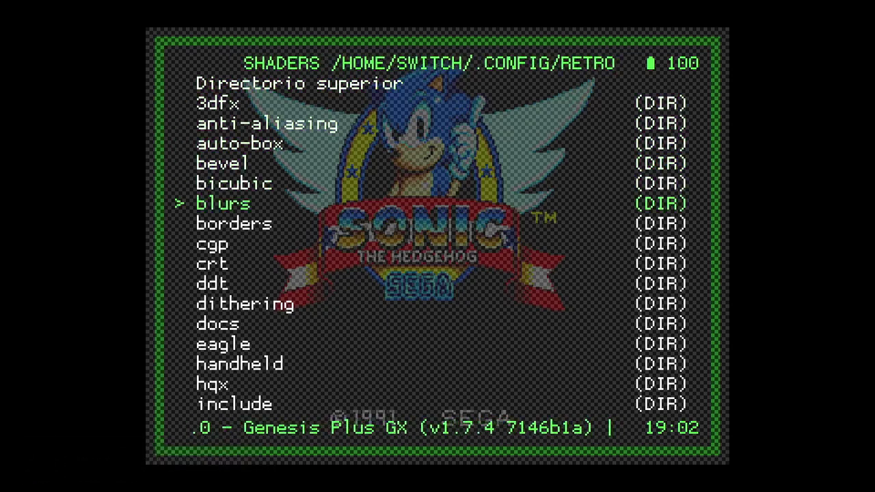
key(Up)
key(Return)
key(Down)
key(Down)
key(Down)
key(Down)
key(Down)
key(Down)
key(Down)
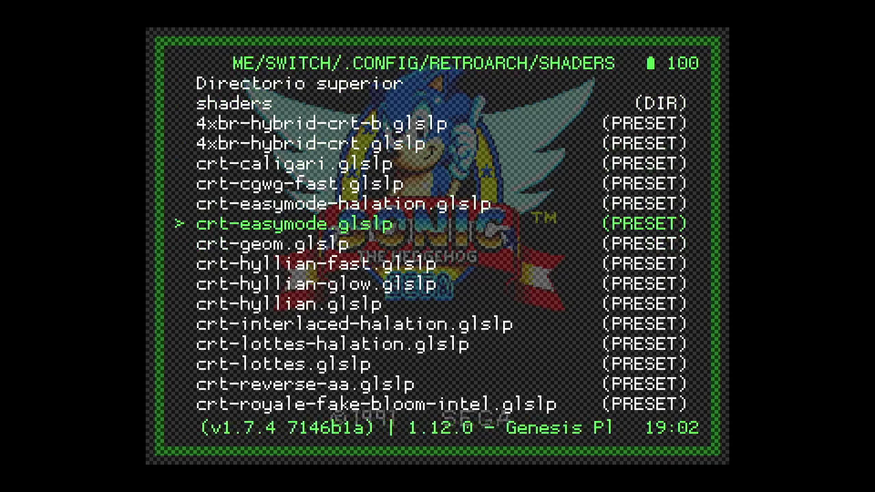
key(Return)
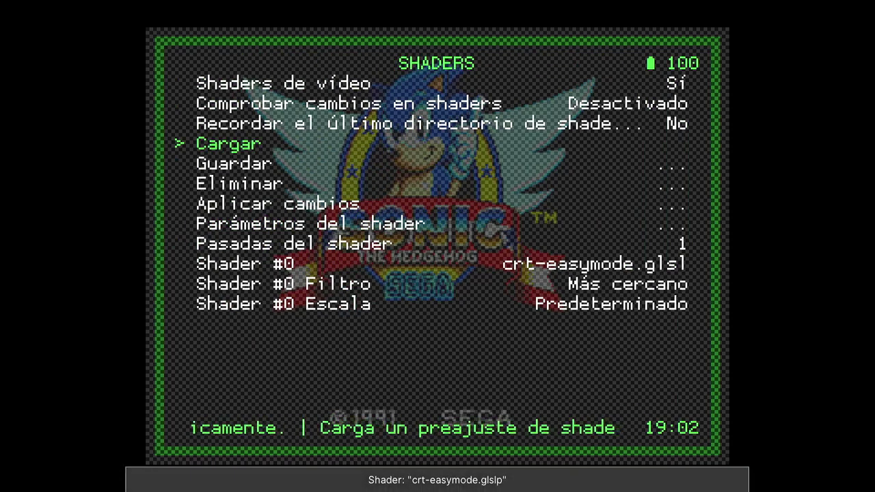
Leave the shader settings and resume Sonic the Hedgehog
key(BackSpace)
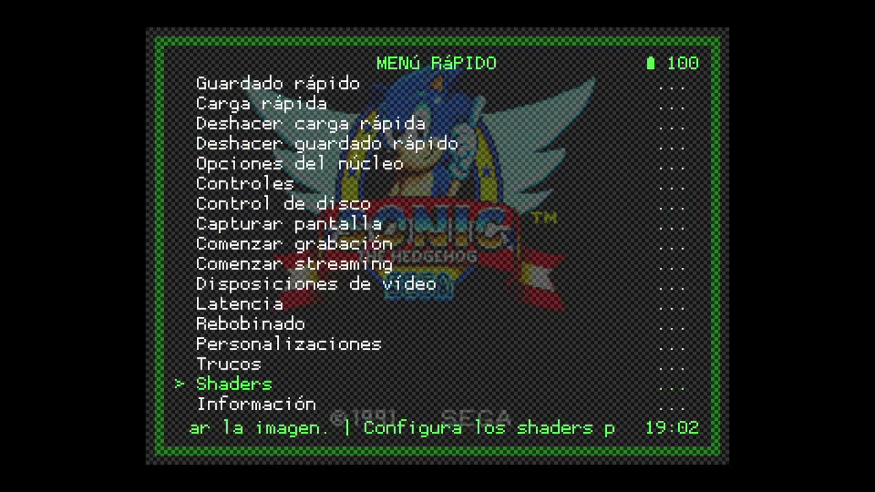
key(Up)
key(BackSpace)
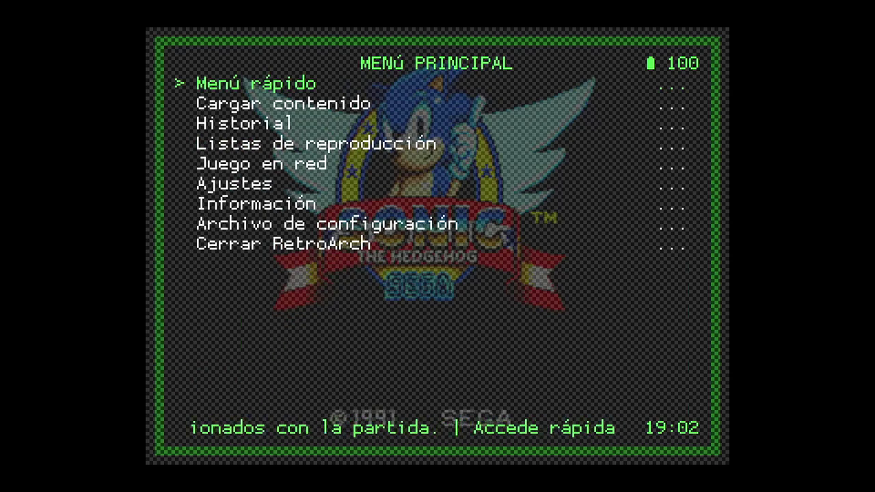
key(Return)
key(Return)
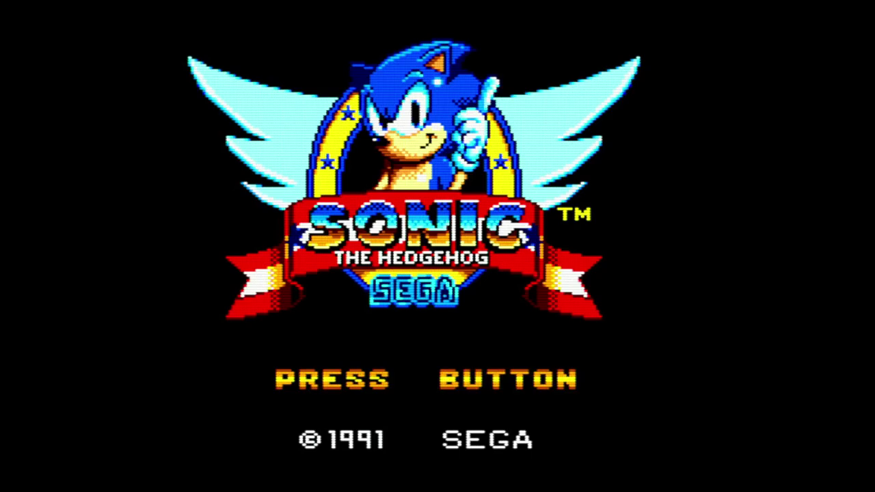
Quit the Master System game and launch the first game in the Mega Drive collection
key(Escape)
key(Right)
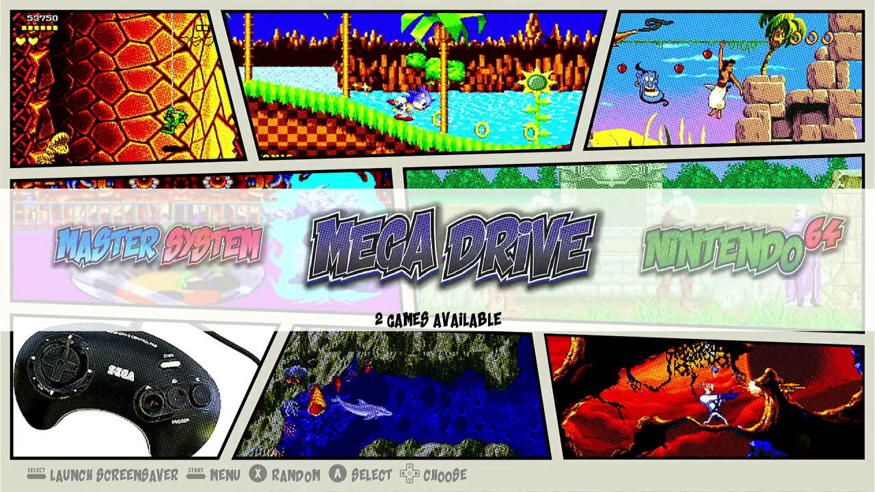
key(Return)
key(Return)
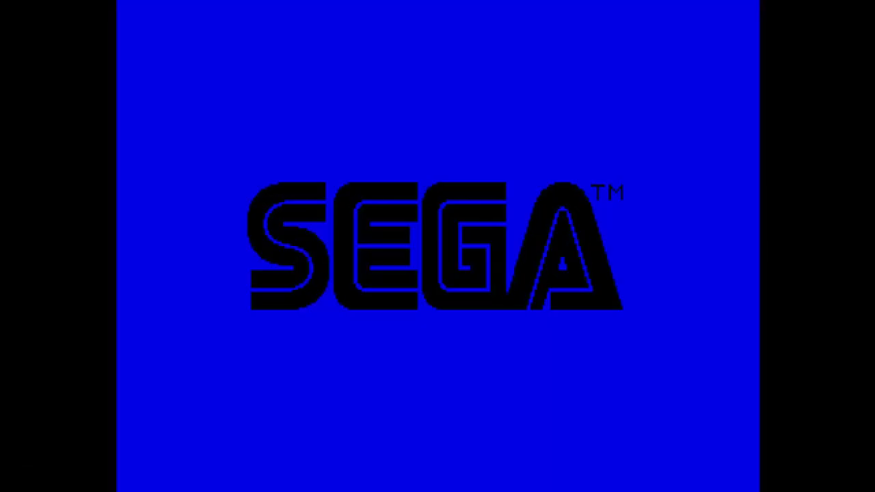
Open RetroArch's shader settings for the running Mega Drive game
key(F1)
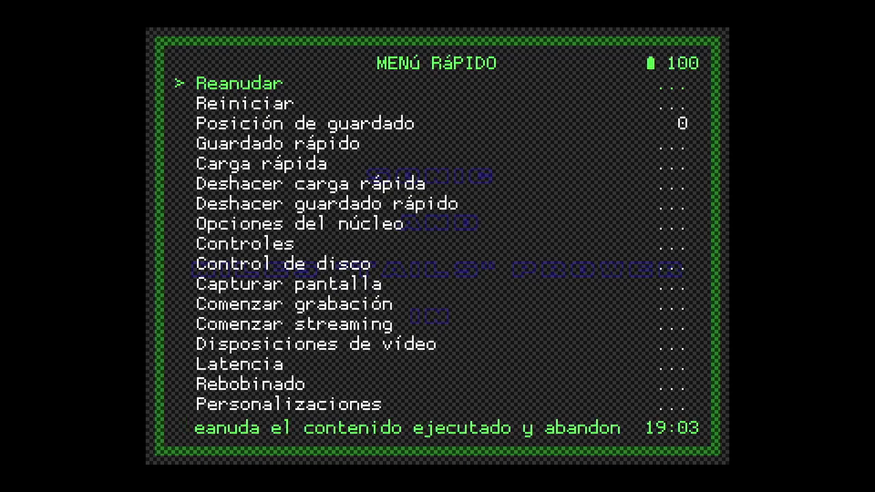
key(Down)
key(Down)
key(Down)
key(Down)
key(Down)
key(Down)
key(Down)
key(Down)
key(Down)
key(Down)
key(Down)
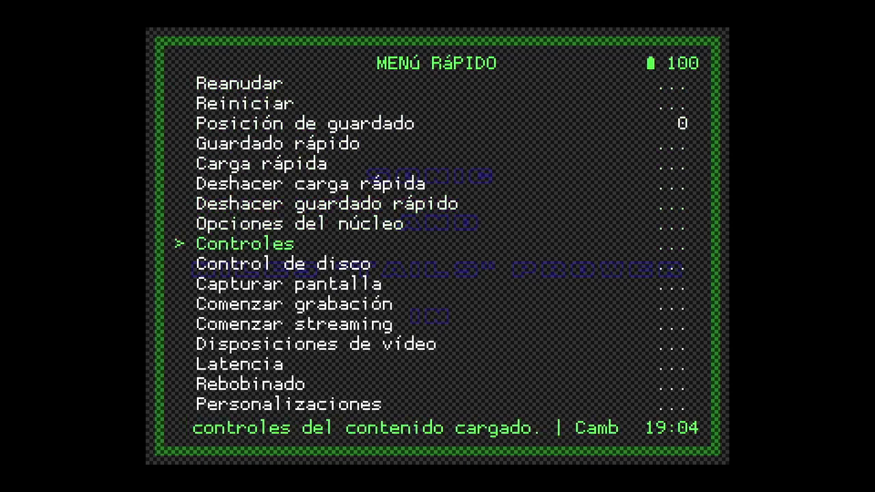
key(Down)
key(Down)
key(Down)
key(Down)
key(Down)
key(Down)
key(Down)
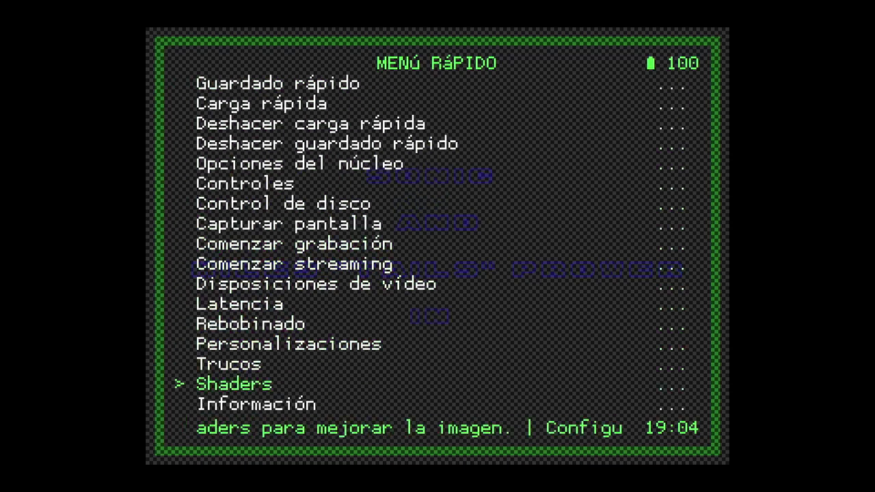
key(Return)
Load the crt-easymode.glslp shader preset from the crt folder for the Mega Drive game
key(Down)
key(Down)
key(Down)
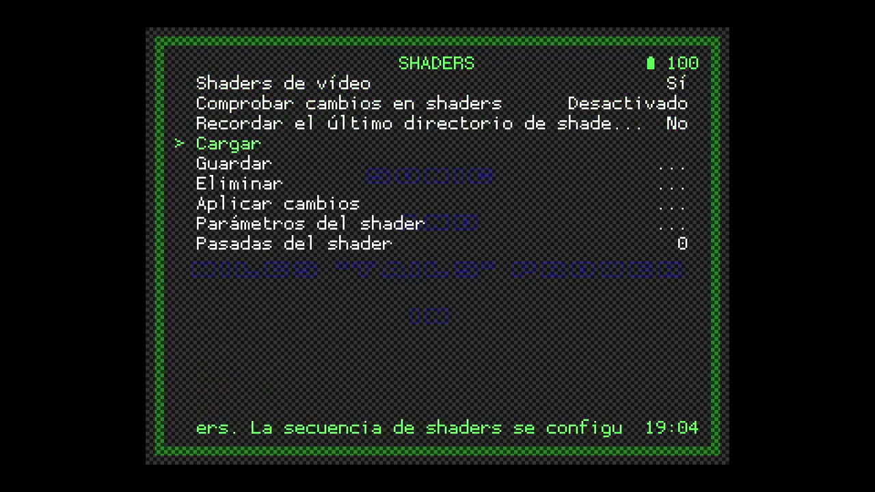
key(Return)
key(Down)
key(Down)
key(Down)
key(Down)
key(Down)
key(Down)
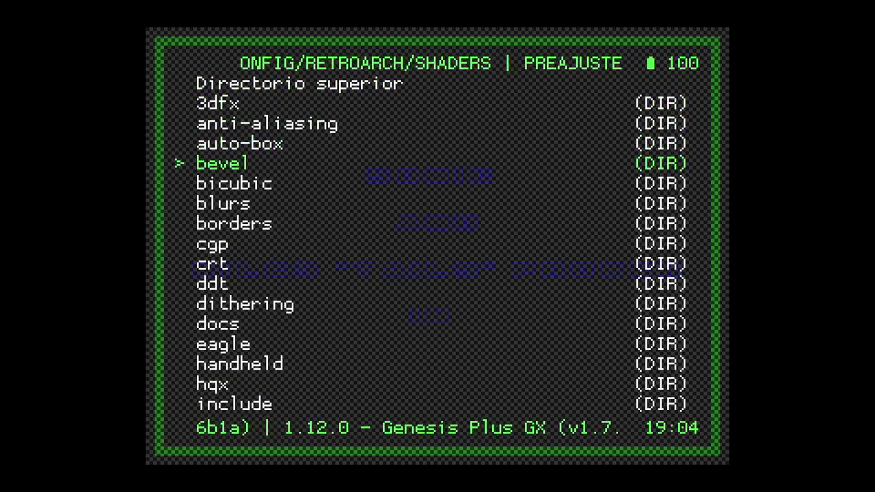
key(Down)
key(Down)
key(Down)
key(Return)
key(Down)
key(Down)
key(Down)
key(Down)
key(Down)
key(Down)
key(Down)
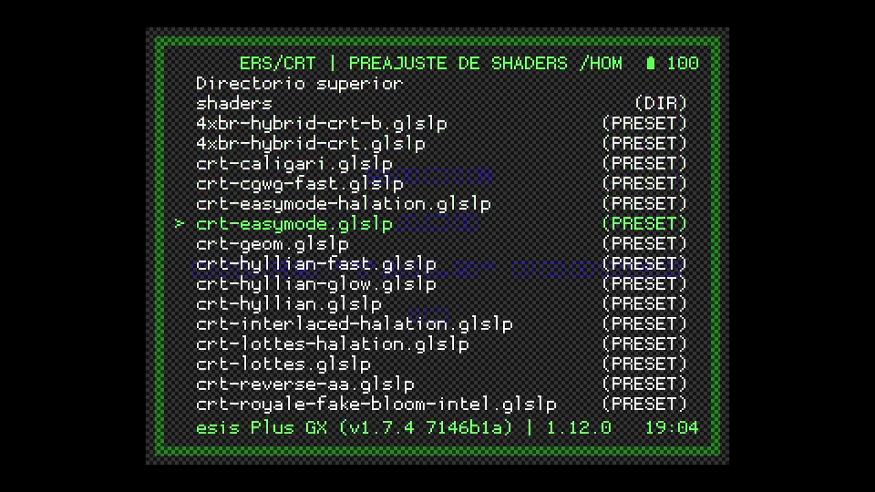
key(Return)
Leave the shader settings and resume the Mega Drive game
key(BackSpace)
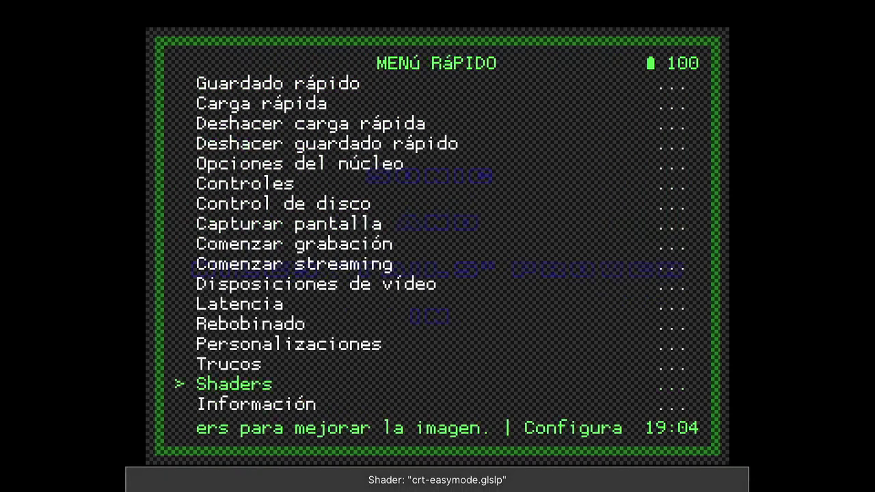
key(Down)
key(Down)
key(Down)
key(Up)
key(Return)
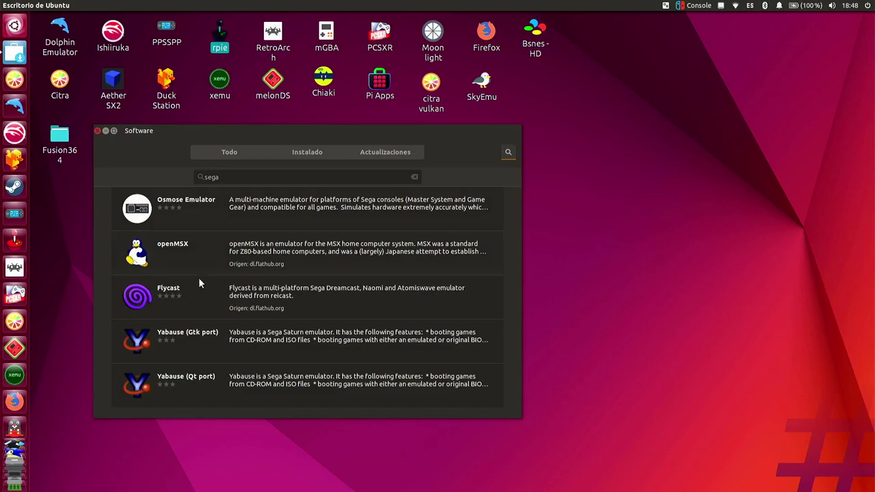
Install the Flycast Dreamcast emulator from the Sega search results in the software store
click(241, 299)
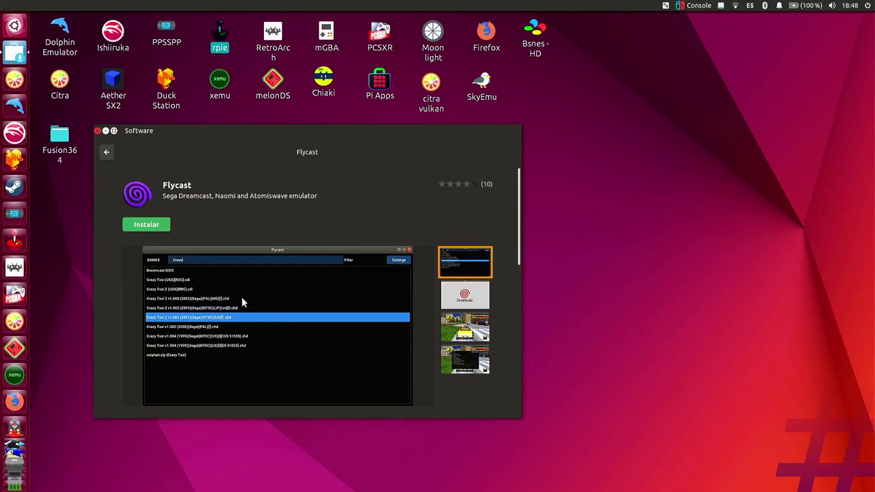
click(137, 226)
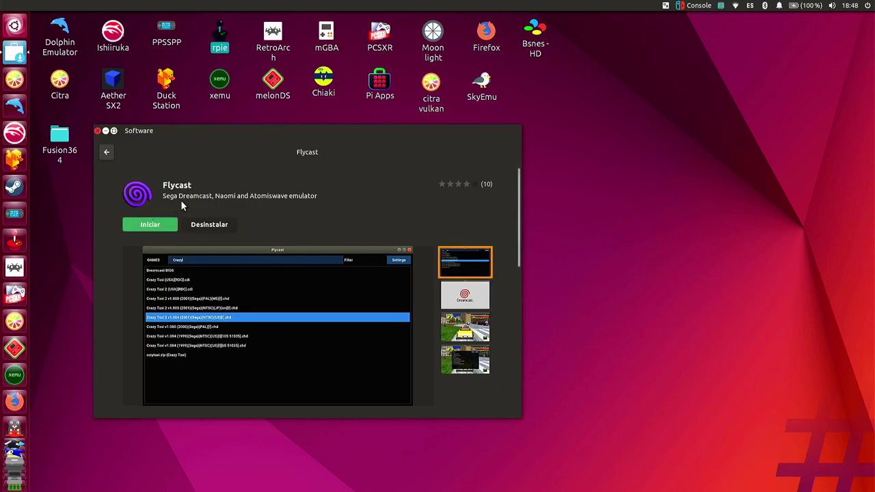
Close the software store and launch Flycast by searching the desktop applications for "fly"
click(98, 131)
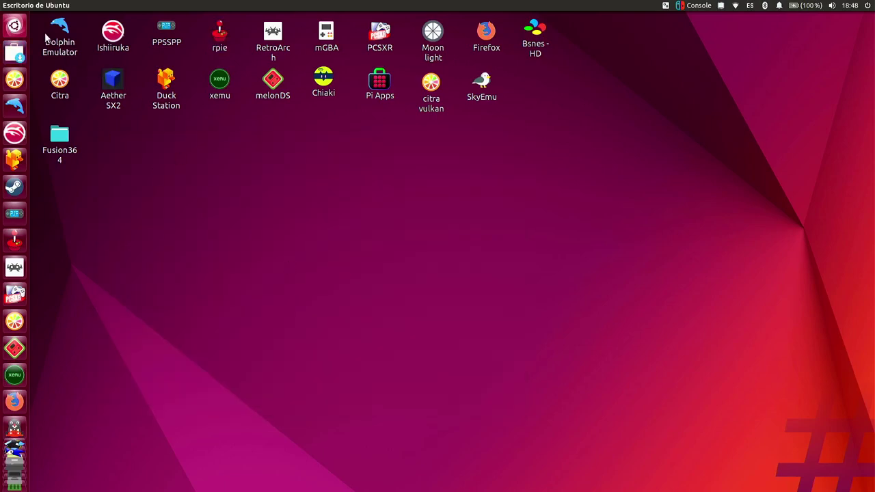
click(23, 31)
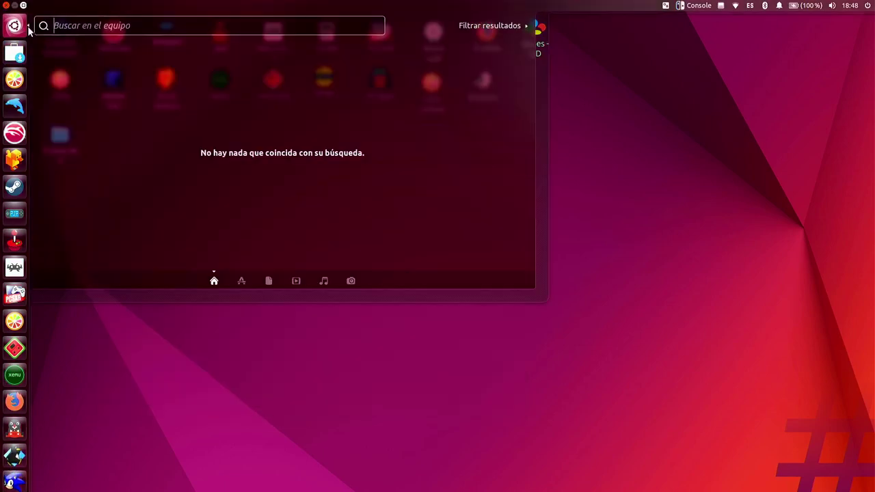
text(fly)
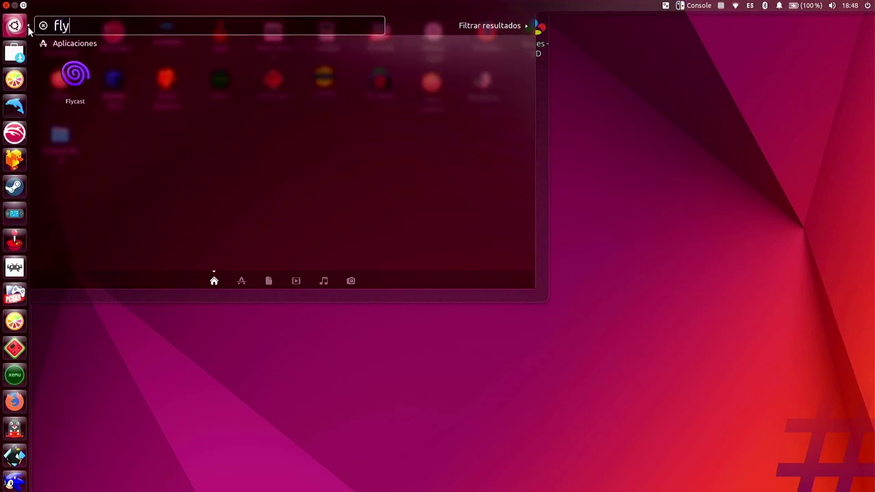
click(86, 101)
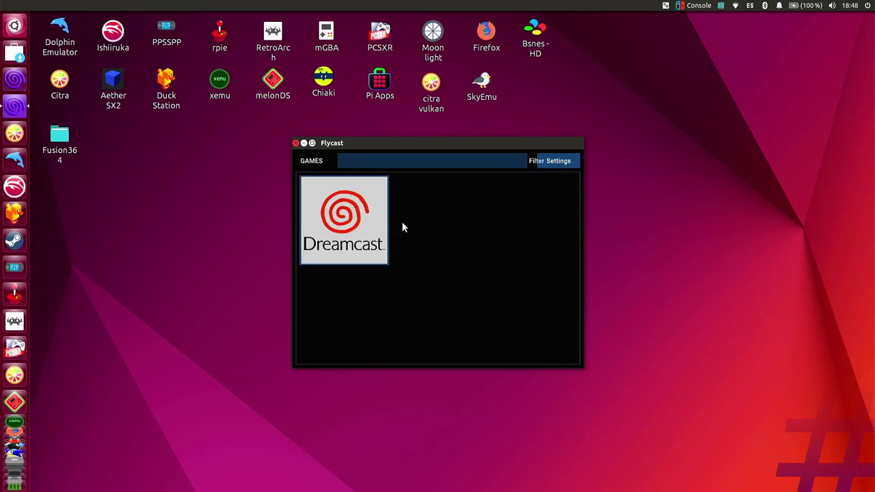
Set Flycast's language to Spanish with NTSC broadcast and the USA region, and return to the game list
click(546, 163)
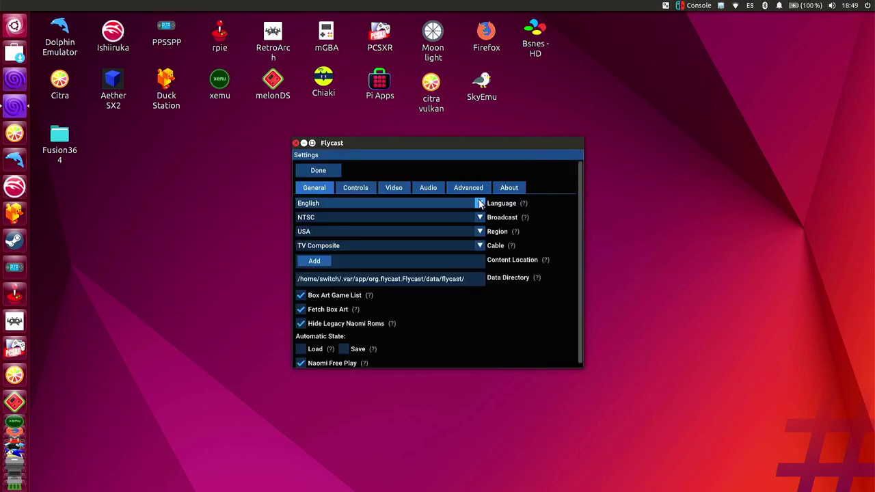
click(480, 203)
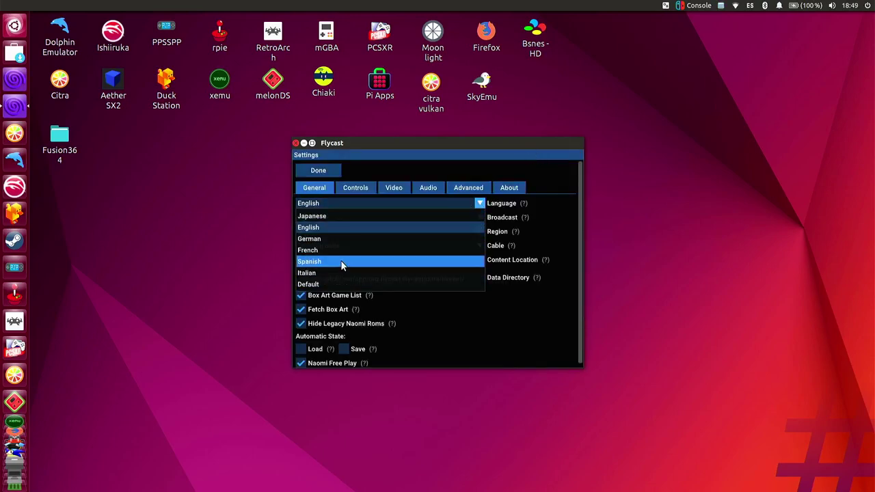
click(342, 263)
click(479, 217)
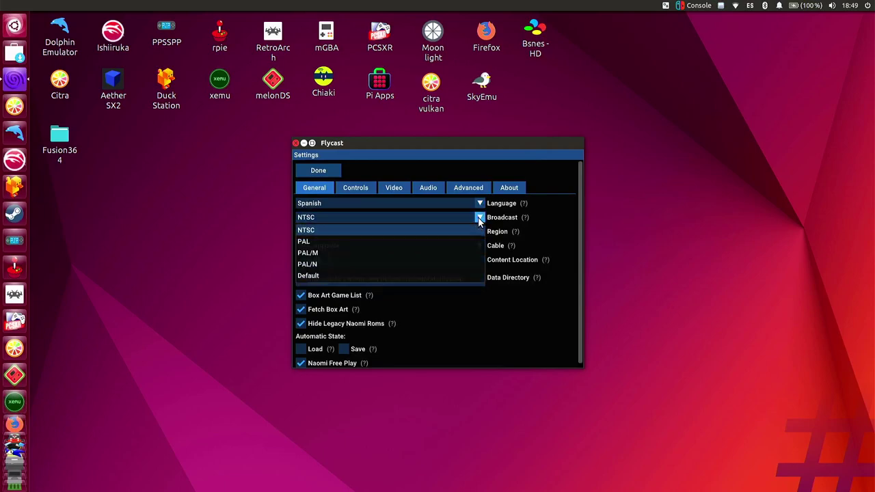
click(476, 230)
click(477, 230)
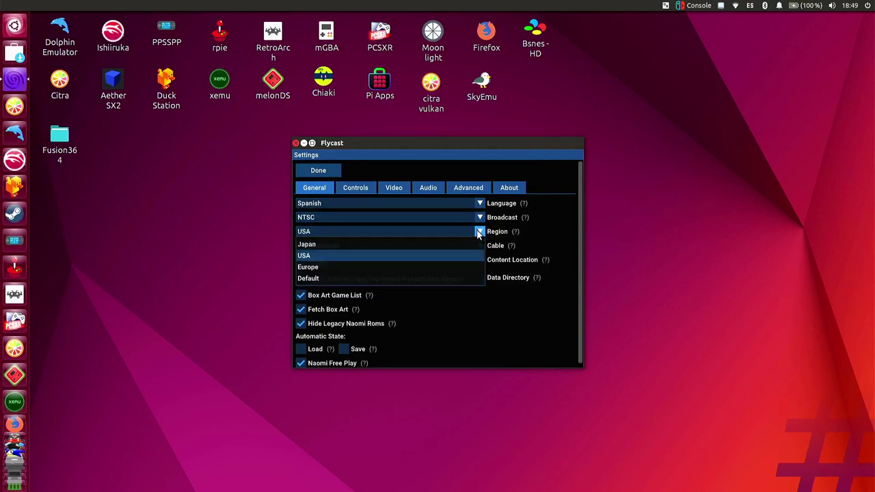
click(381, 257)
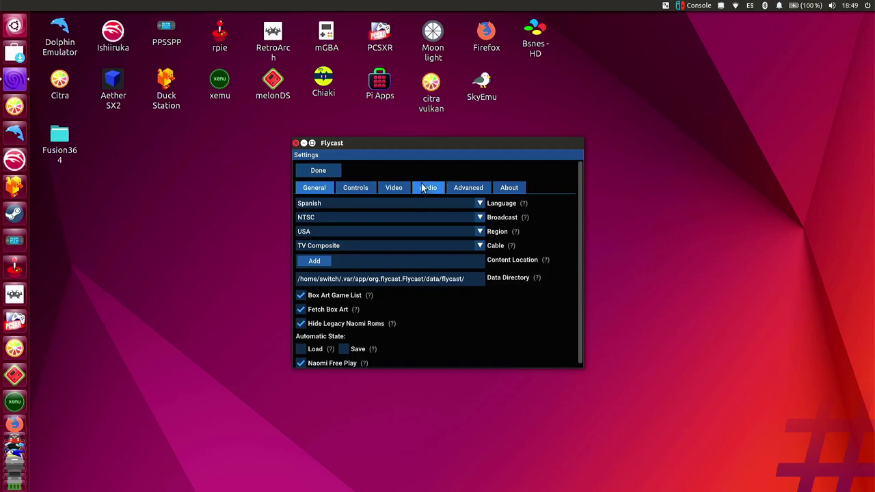
click(509, 188)
click(317, 170)
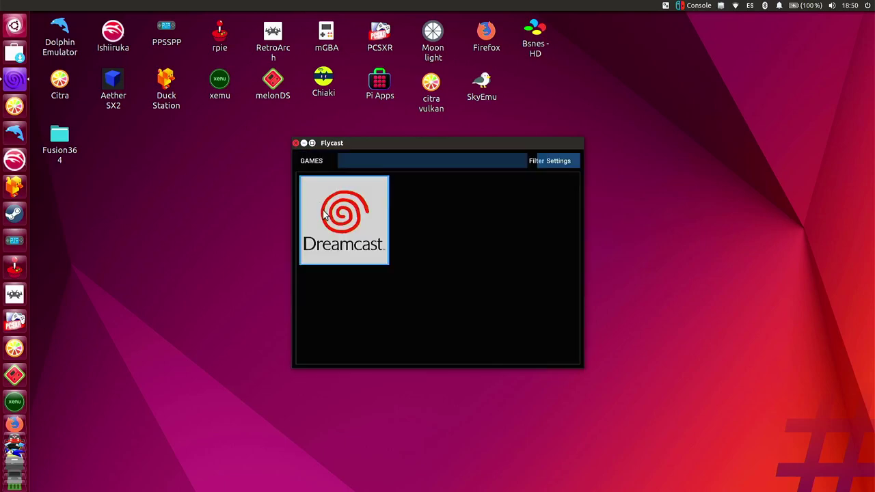
Try to boot the Dreamcast BIOS entry, and open the home folder's .var/app/org.flycast.Flycast/data/flycast directory in the file manager
click(342, 239)
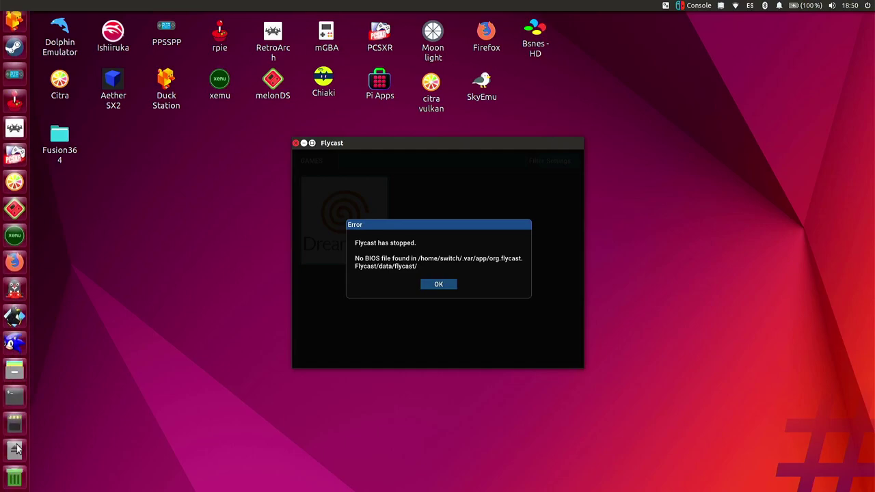
click(23, 387)
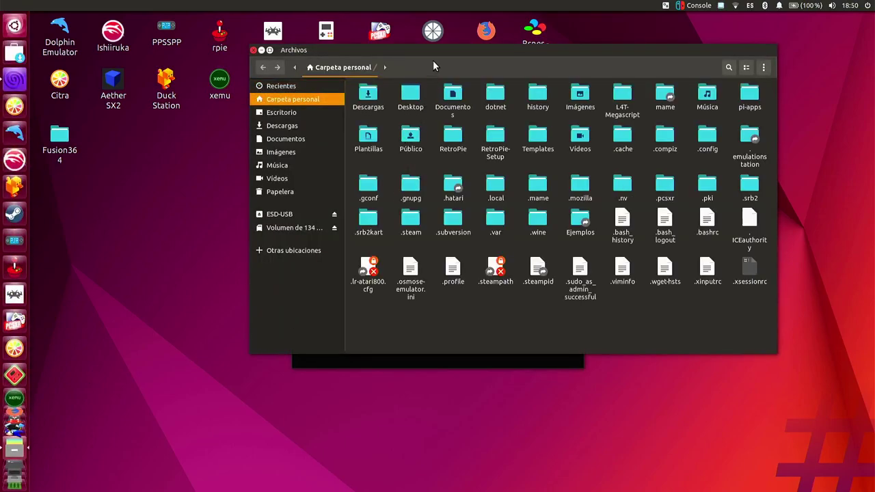
drag(437, 49, 244, 262)
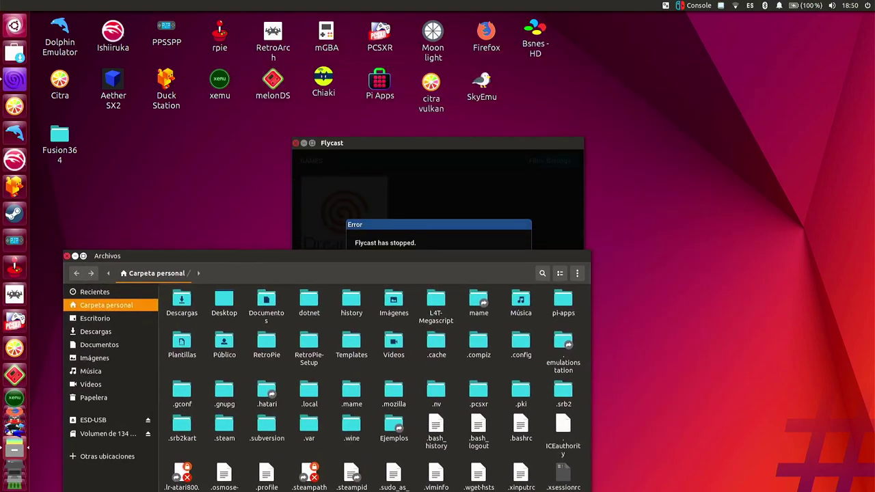
double_click(307, 429)
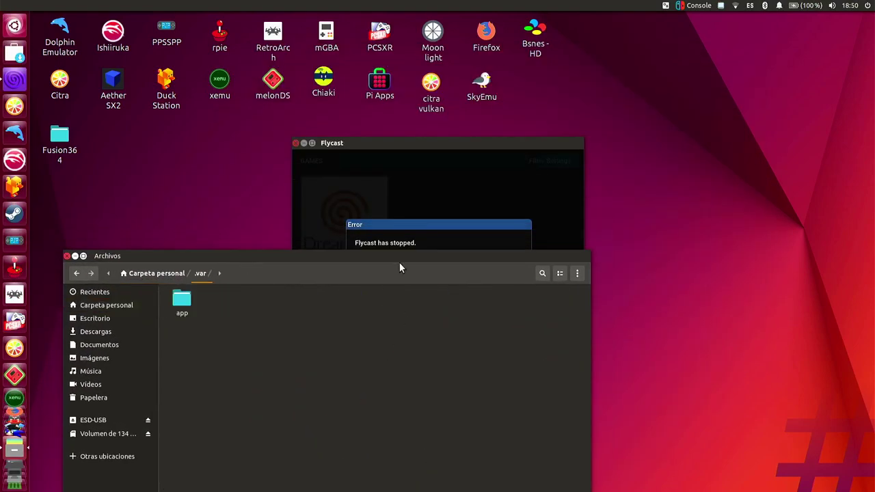
drag(400, 263, 424, 369)
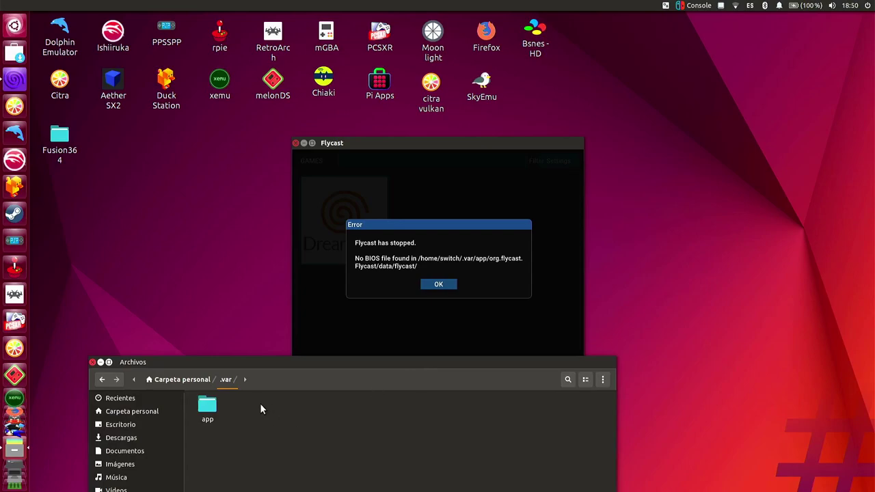
double_click(208, 408)
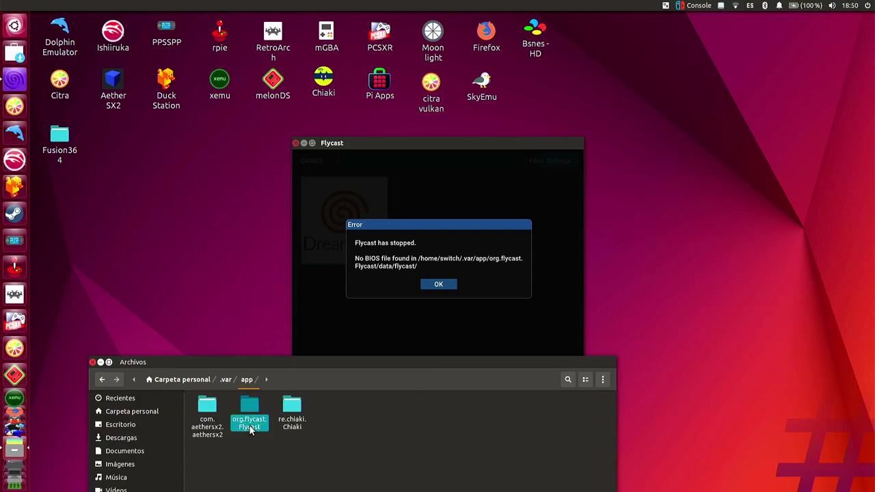
double_click(248, 423)
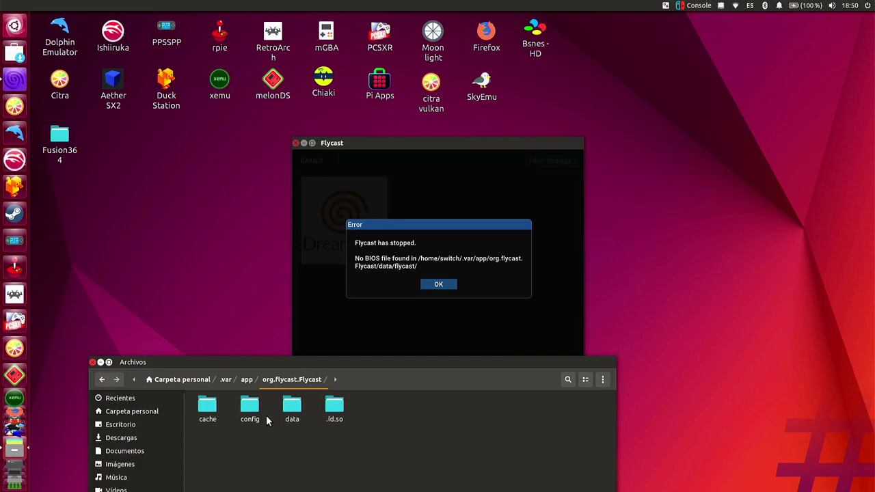
double_click(292, 408)
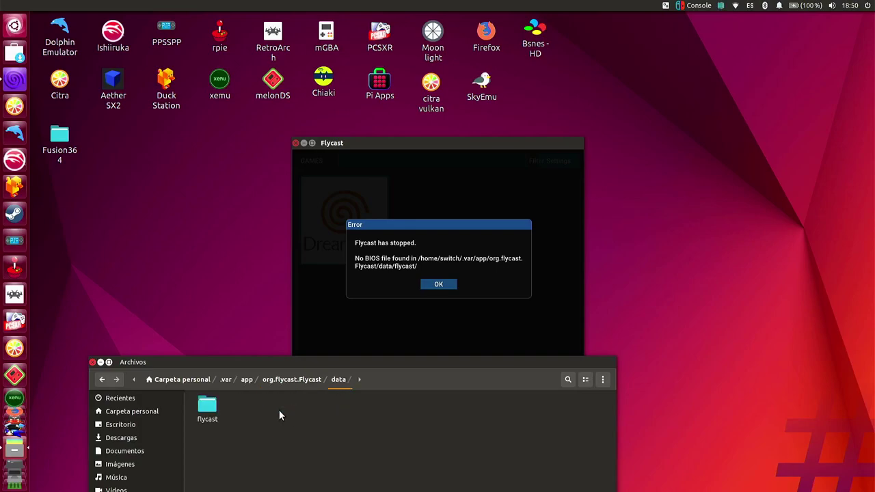
double_click(219, 415)
drag(290, 366, 635, 165)
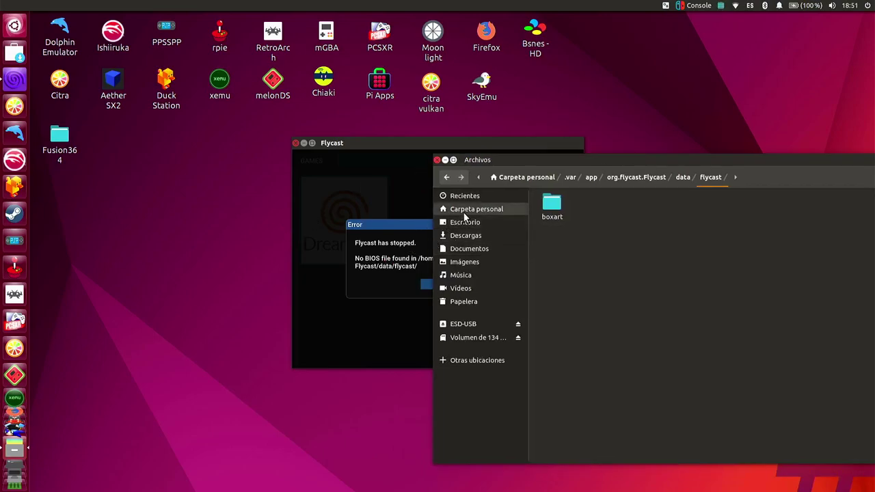
Open the home folder in a second file manager window and go to RetroPie/BIOS/dc
right_click(484, 219)
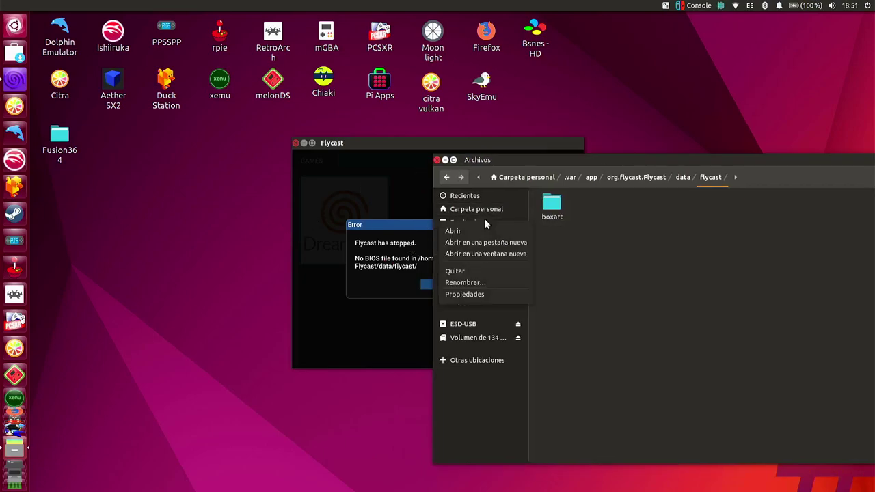
click(490, 255)
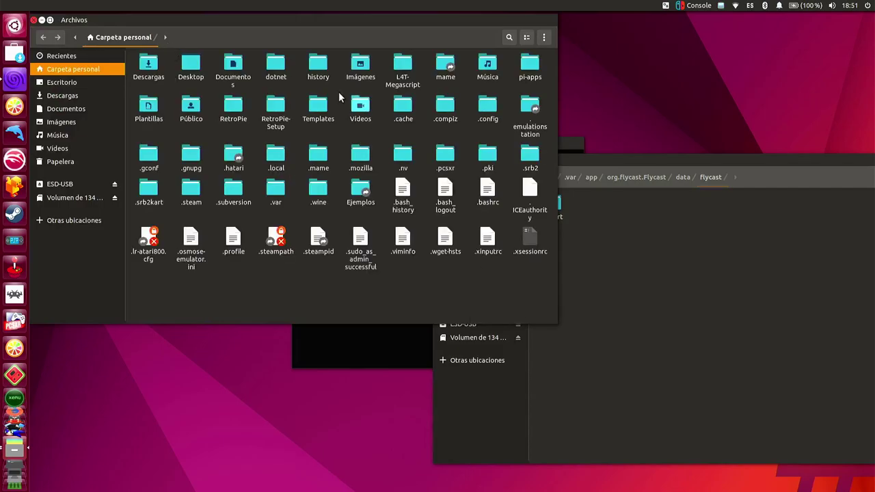
double_click(233, 113)
double_click(149, 65)
double_click(233, 64)
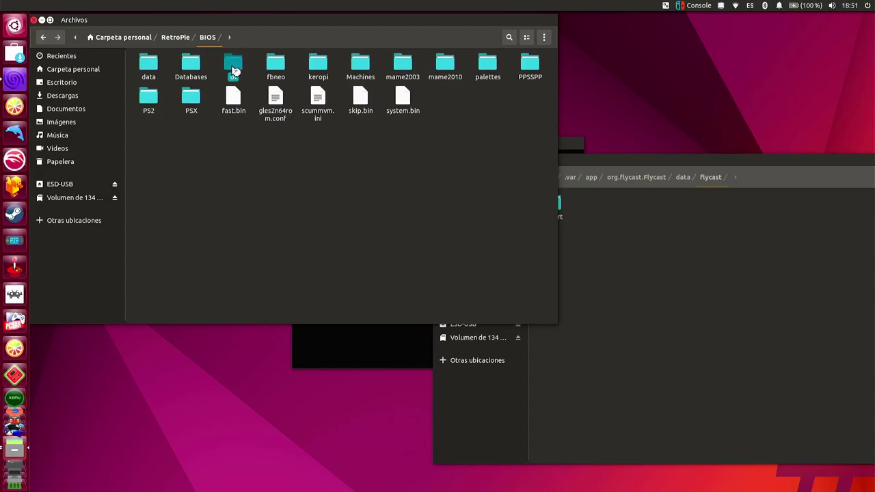
Copy all the Dreamcast BIOS files from the dc folder into Flycast's data folder and dismiss the Flycast error
drag(362, 170, 140, 72)
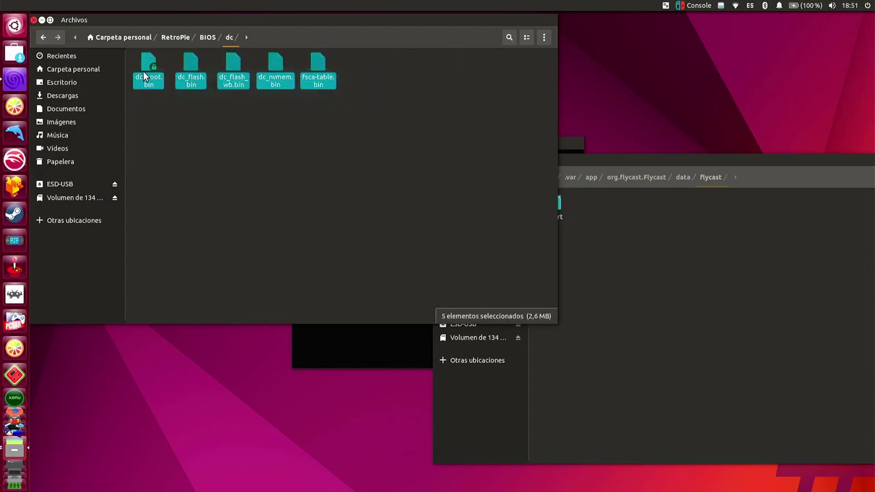
right_click(141, 72)
click(172, 142)
click(639, 260)
right_click(639, 260)
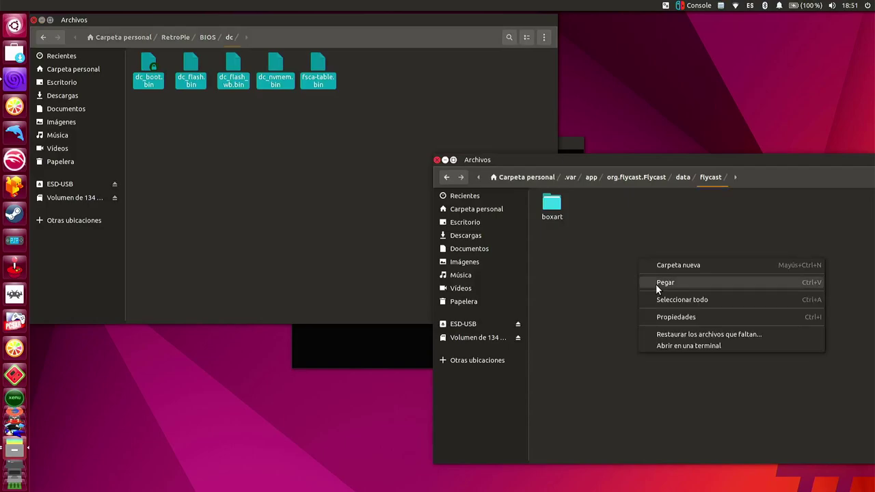
click(656, 284)
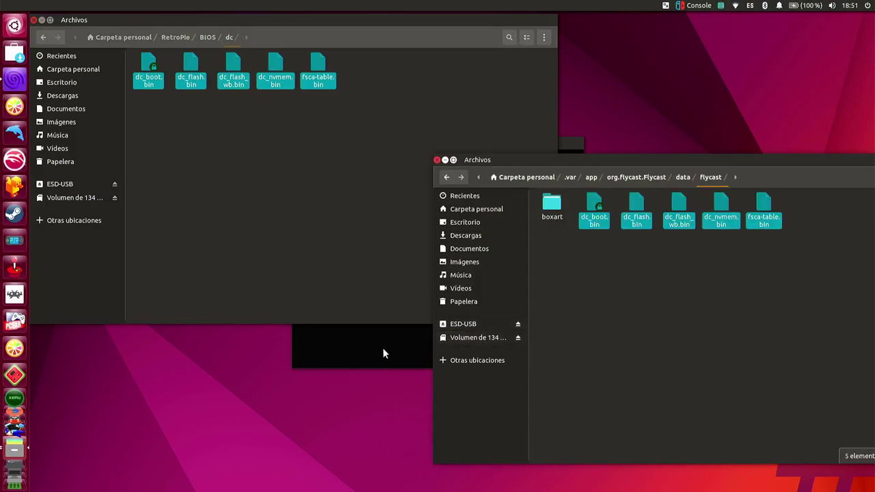
click(383, 353)
click(438, 284)
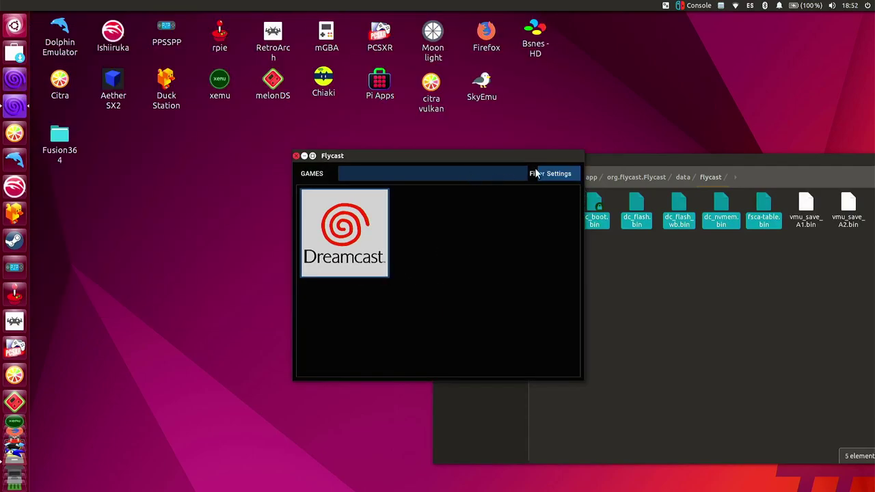
Start adding a content location in Flycast's general settings and browse from the home folder to RetroPie/roms
click(550, 174)
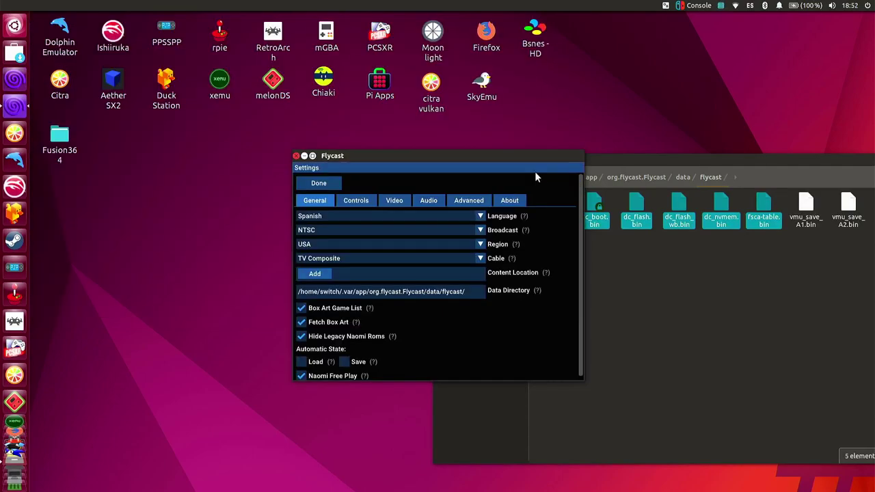
click(314, 274)
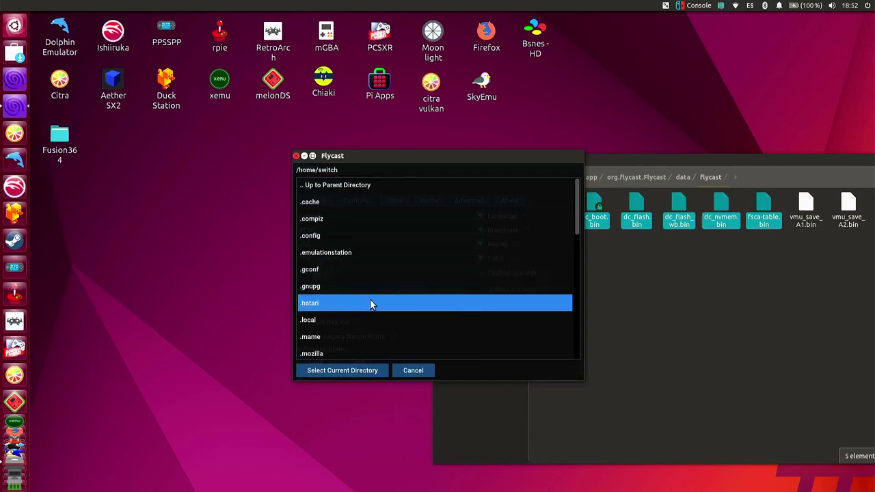
scroll(352, 301, down, 3)
scroll(351, 301, up, 3)
scroll(353, 302, down, 5)
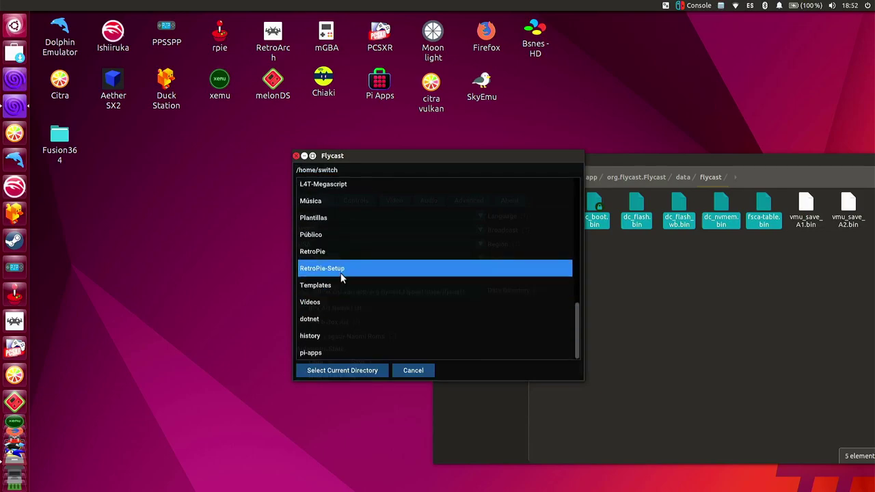
click(341, 253)
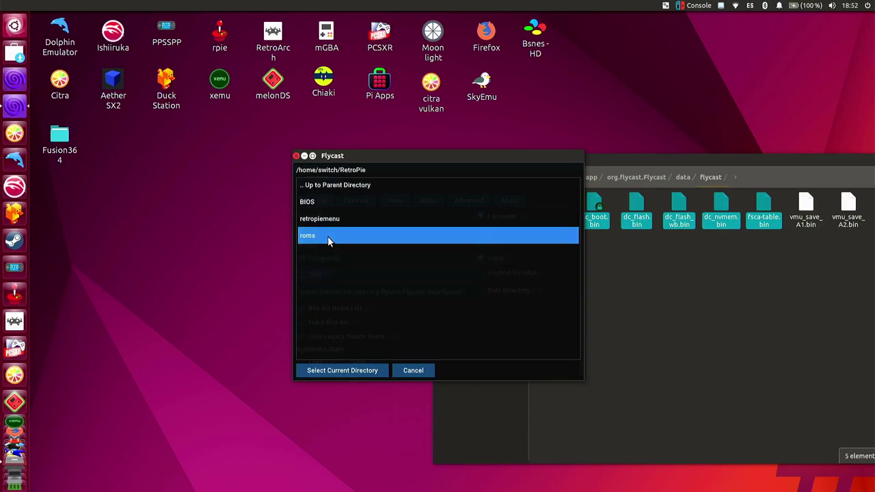
click(328, 235)
click(356, 274)
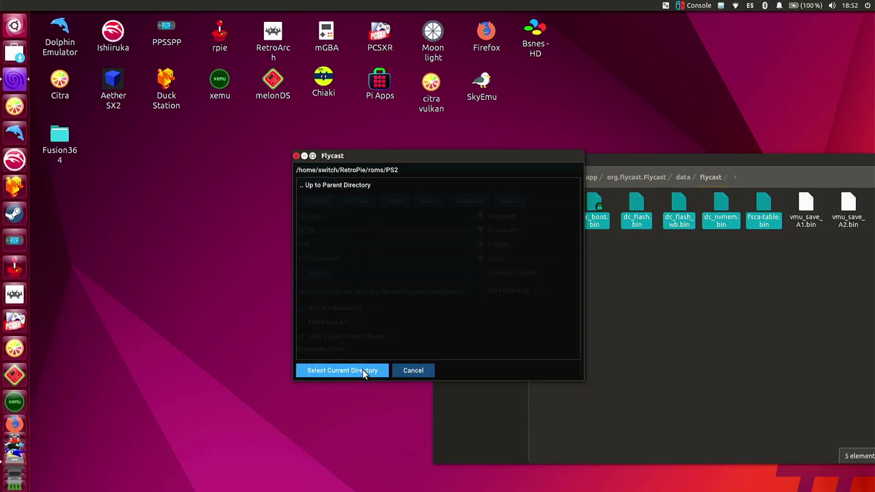
click(347, 186)
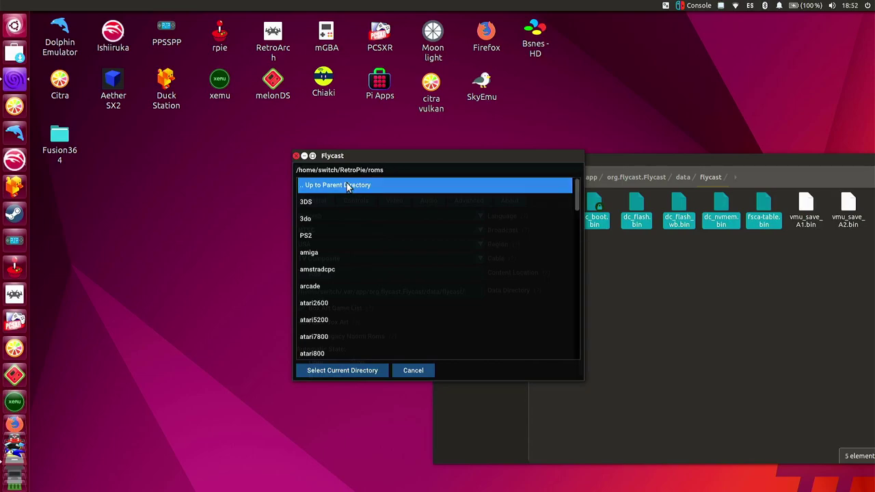
Select the dreamcast folder inside roms as Flycast's content location and return to the game list
scroll(369, 293, down, 2)
scroll(369, 293, down, 2)
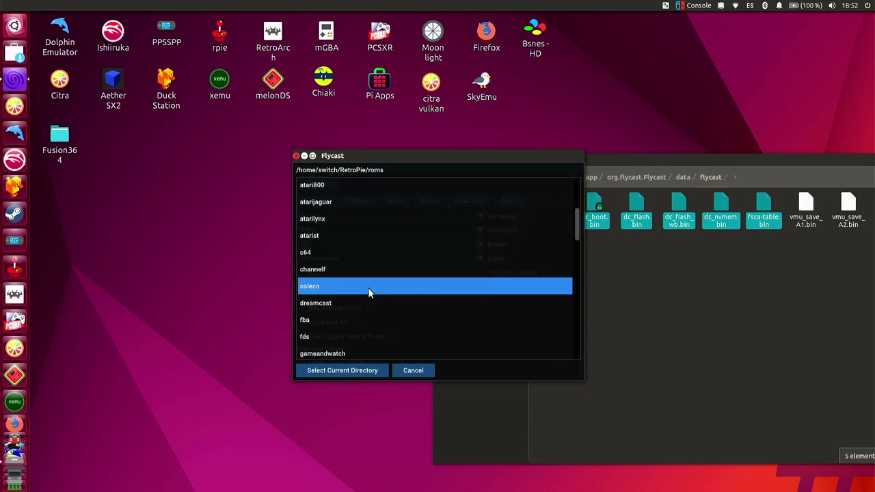
scroll(369, 294, down, 2)
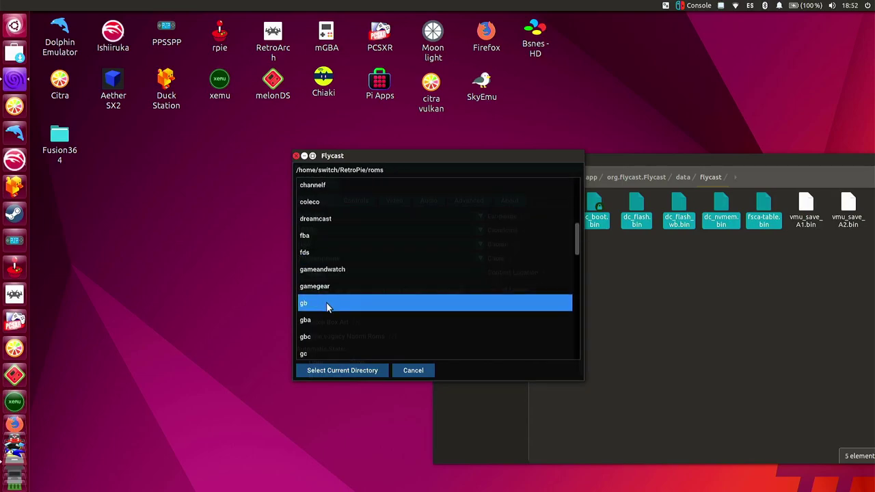
scroll(326, 302, up, 2)
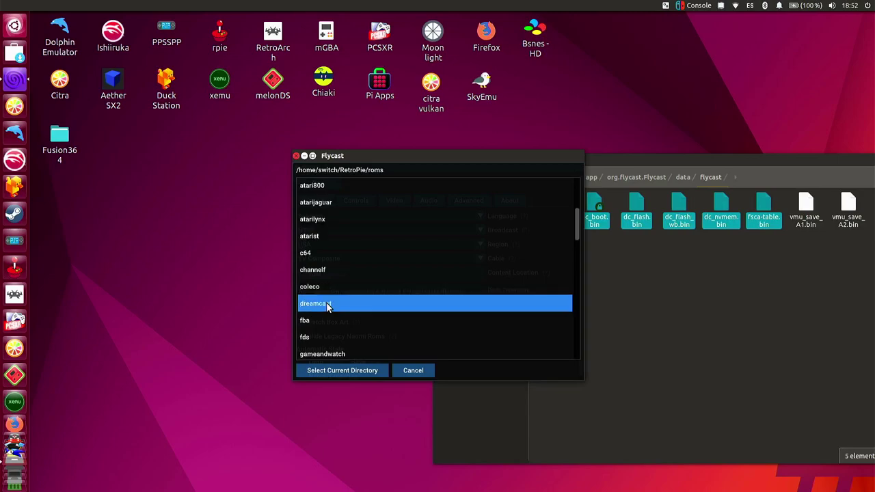
click(332, 305)
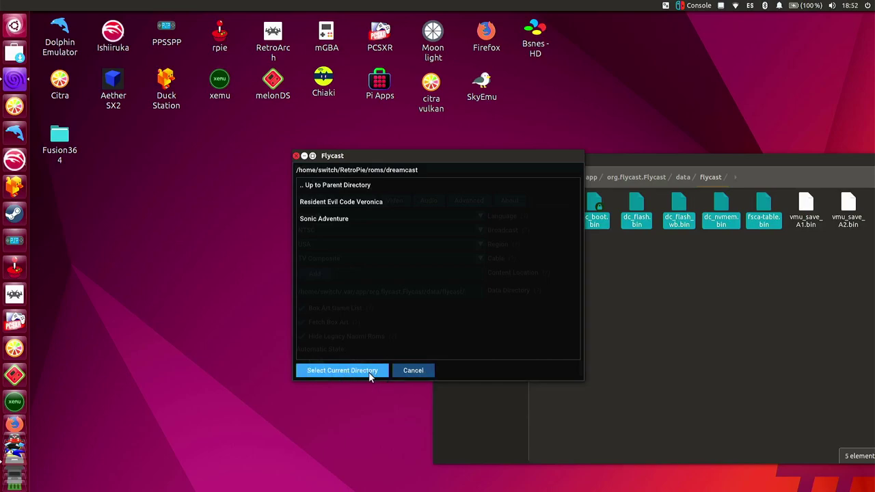
click(342, 370)
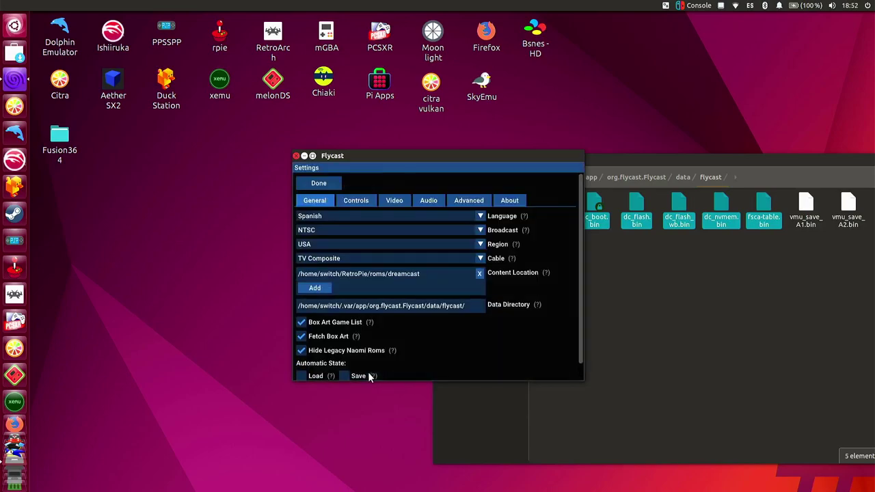
click(316, 185)
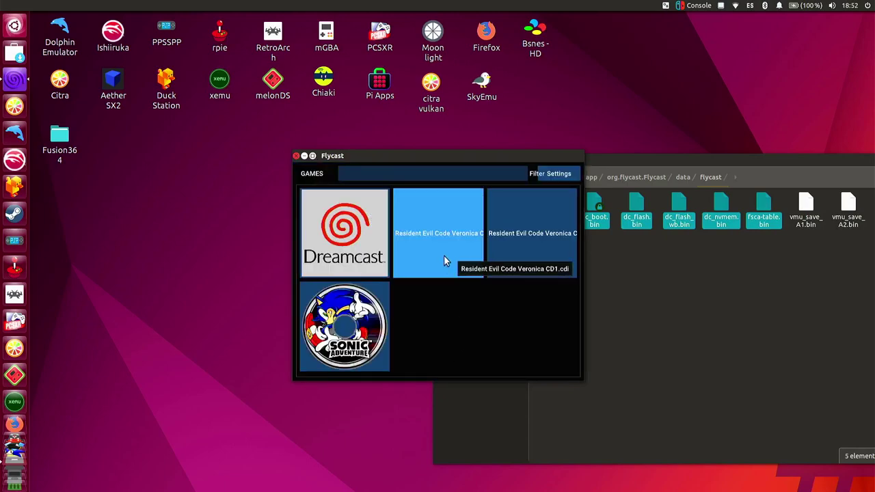
Move the Flycast window clear of the file manager, launch Resident Evil Code Veronica CD1 and maximize the game window
drag(439, 155, 301, 132)
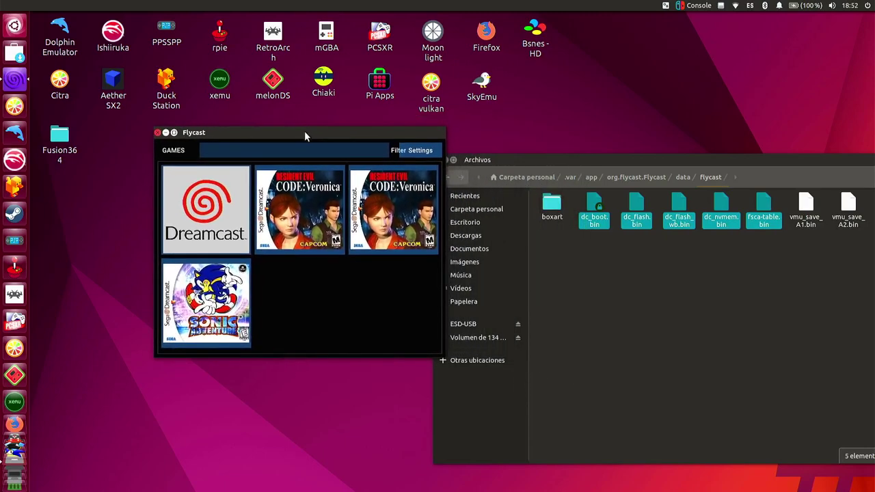
click(301, 212)
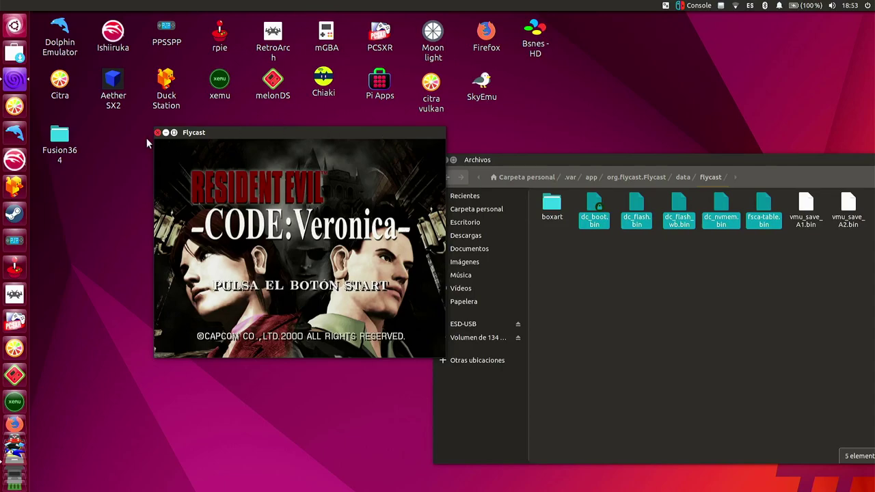
click(173, 132)
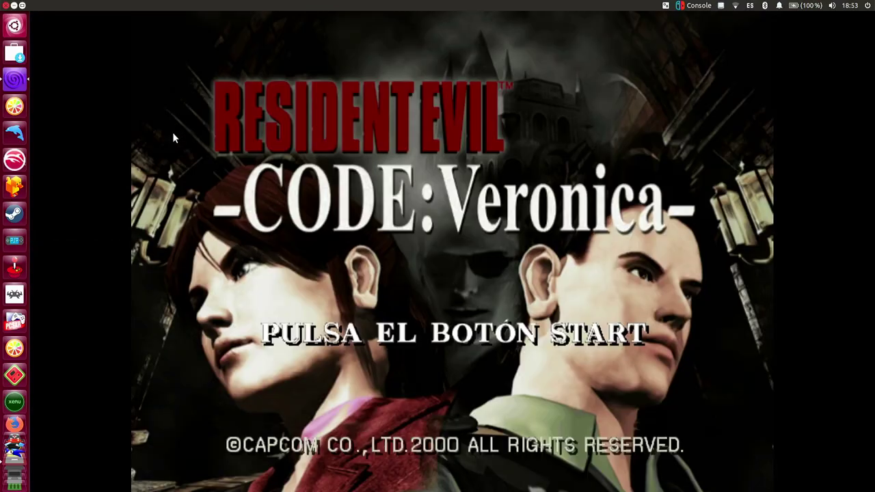